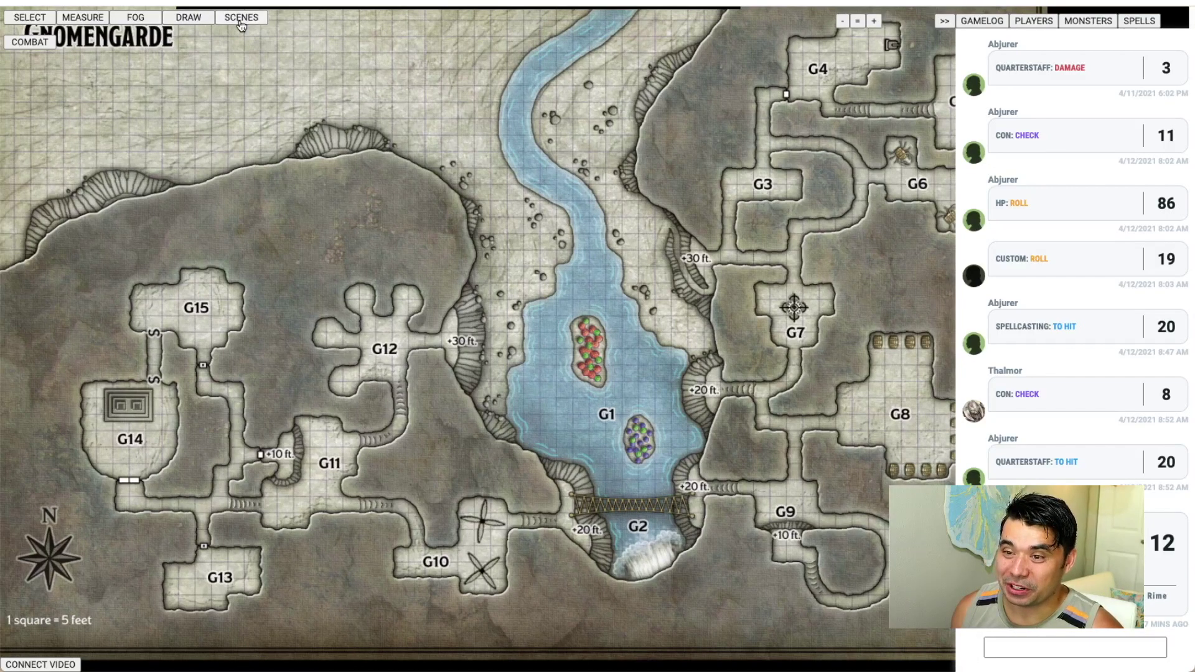
Open the Scenes panel to list the existing Gnomengarde scene.
{"action": "left_click", "coordinate": [240, 20]}
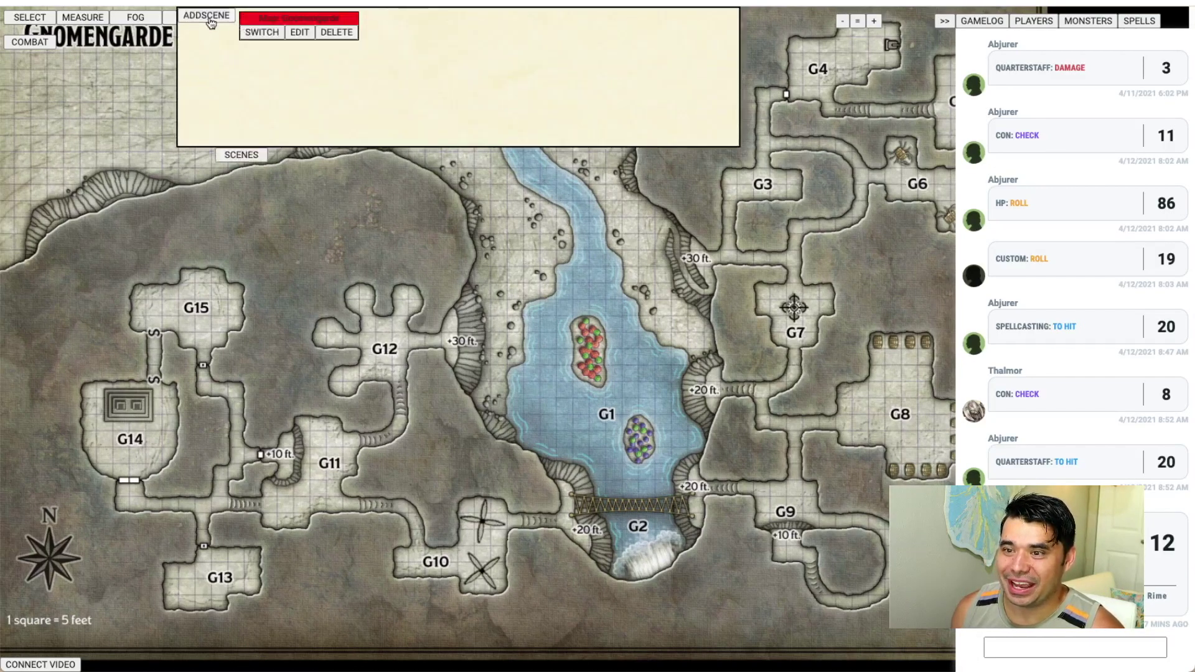
Create a scene from the free '3 Hour Living Battle Map - Waterfall and Ruins, Mid Day' and switch to it.
{"action": "left_click", "coordinate": [211, 23]}
{"action": "left_click", "coordinate": [430, 35]}
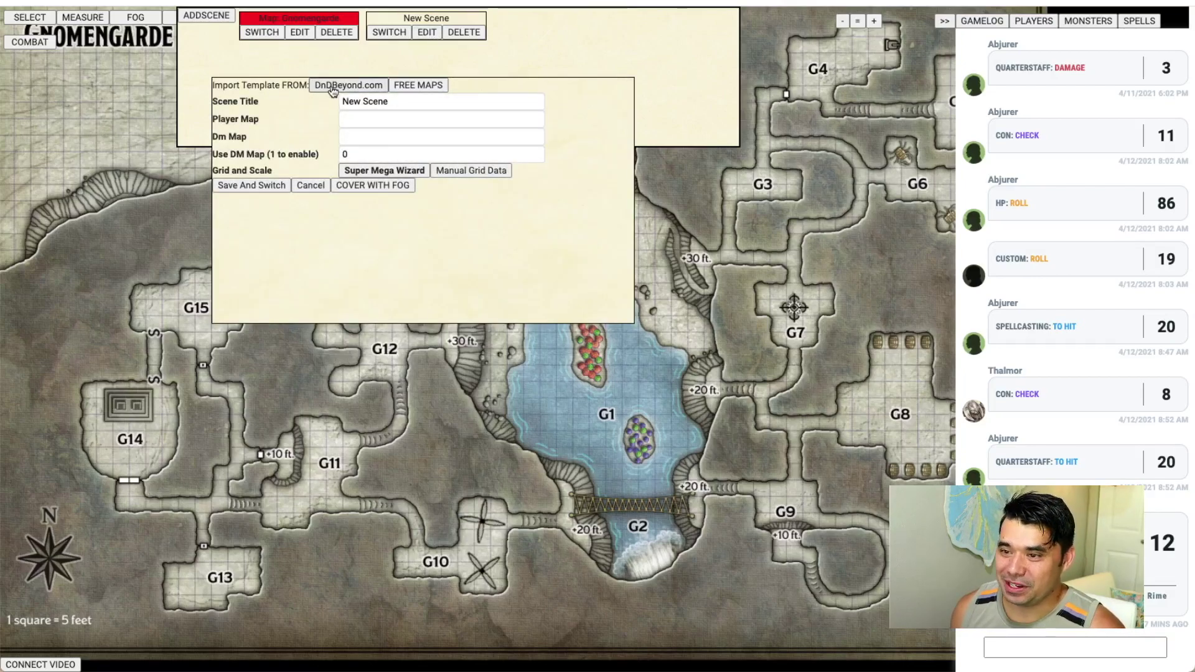
{"action": "left_click", "coordinate": [412, 86]}
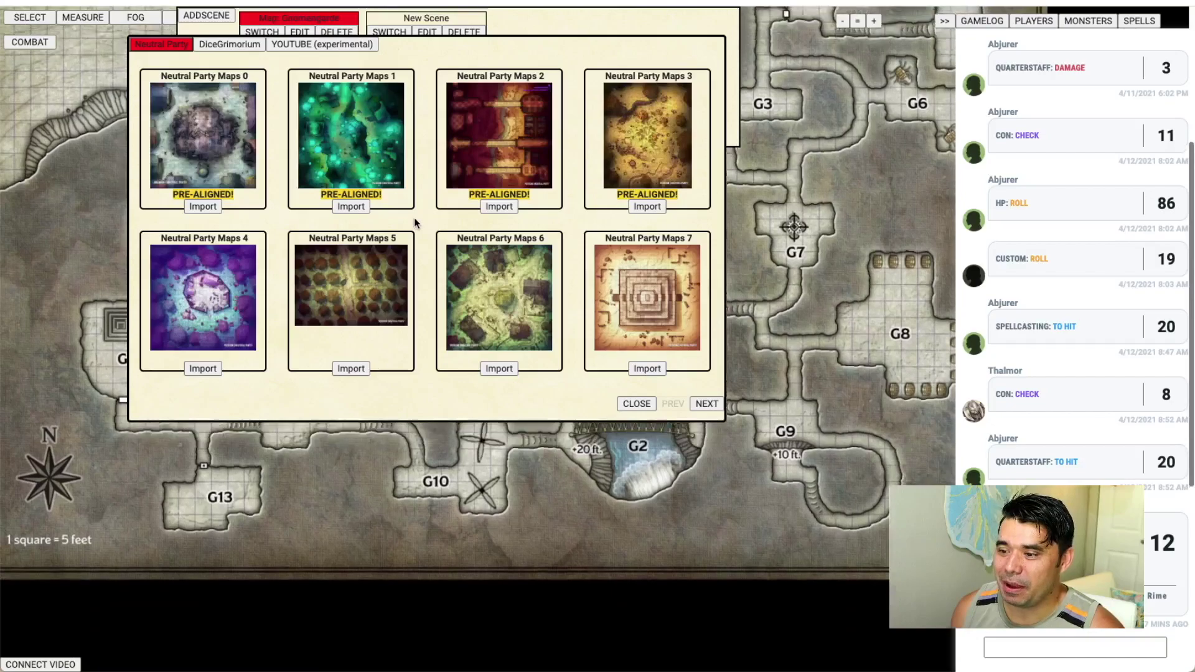
{"action": "left_click", "coordinate": [637, 403]}
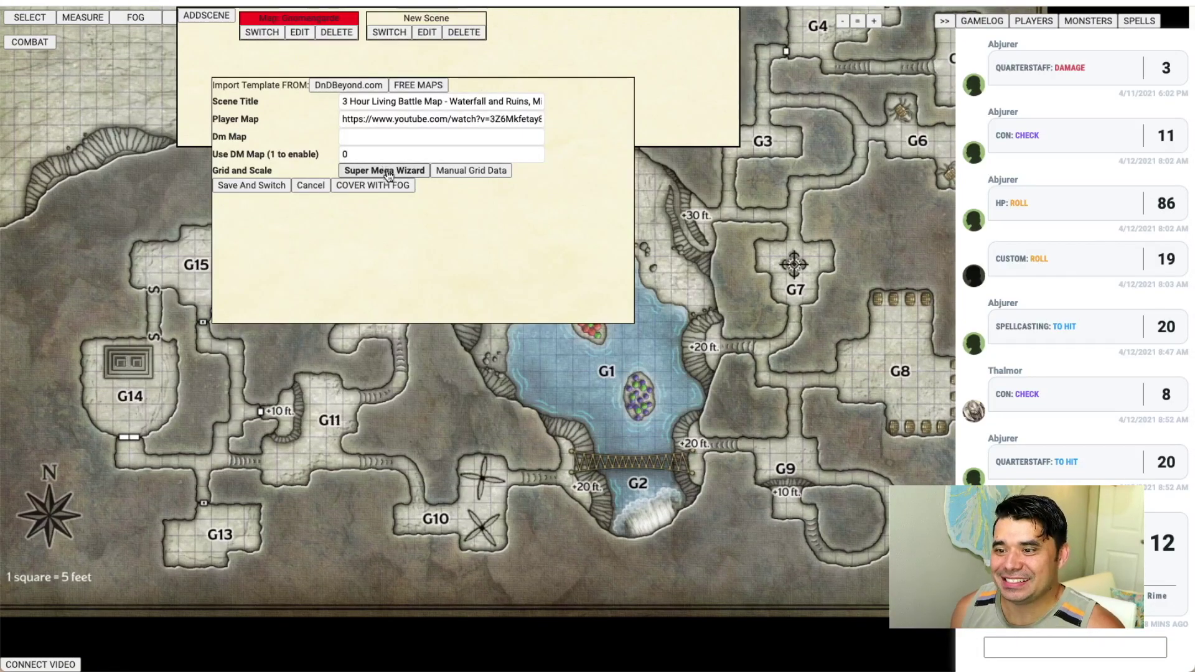
{"action": "left_click", "coordinate": [253, 188]}
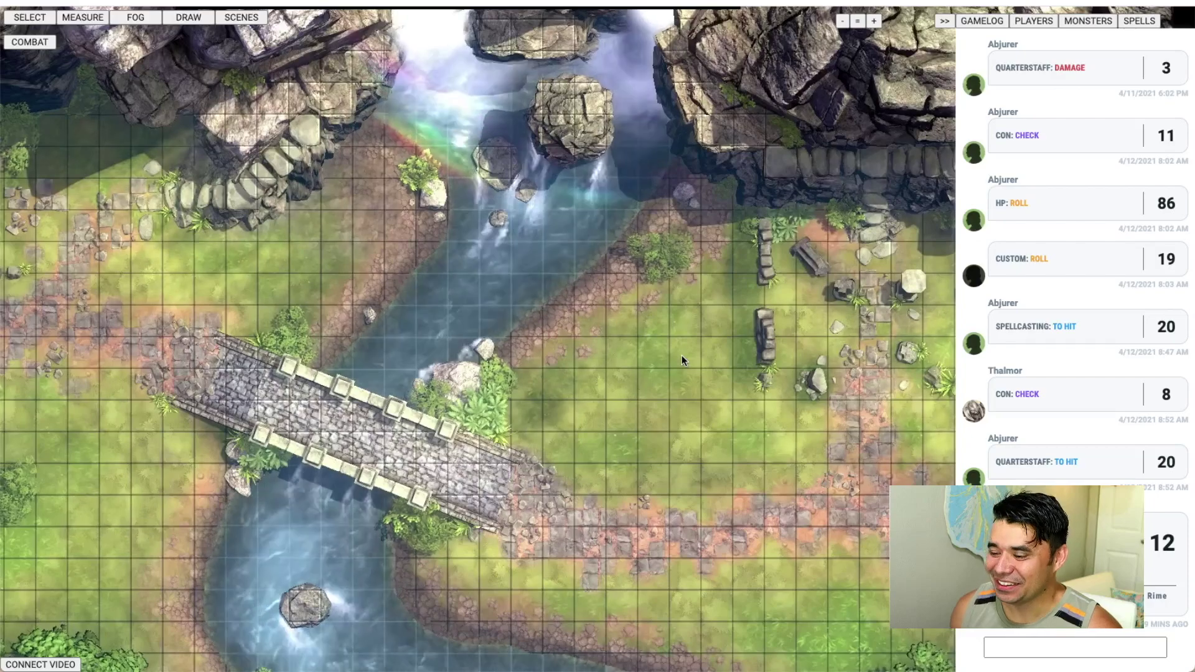
Zoom the waterfall map and bring up the fog-of-war reveal and hide options.
{"action": "scroll", "coordinate": [504, 207], "scroll_direction": "up", "scroll_amount": 3}
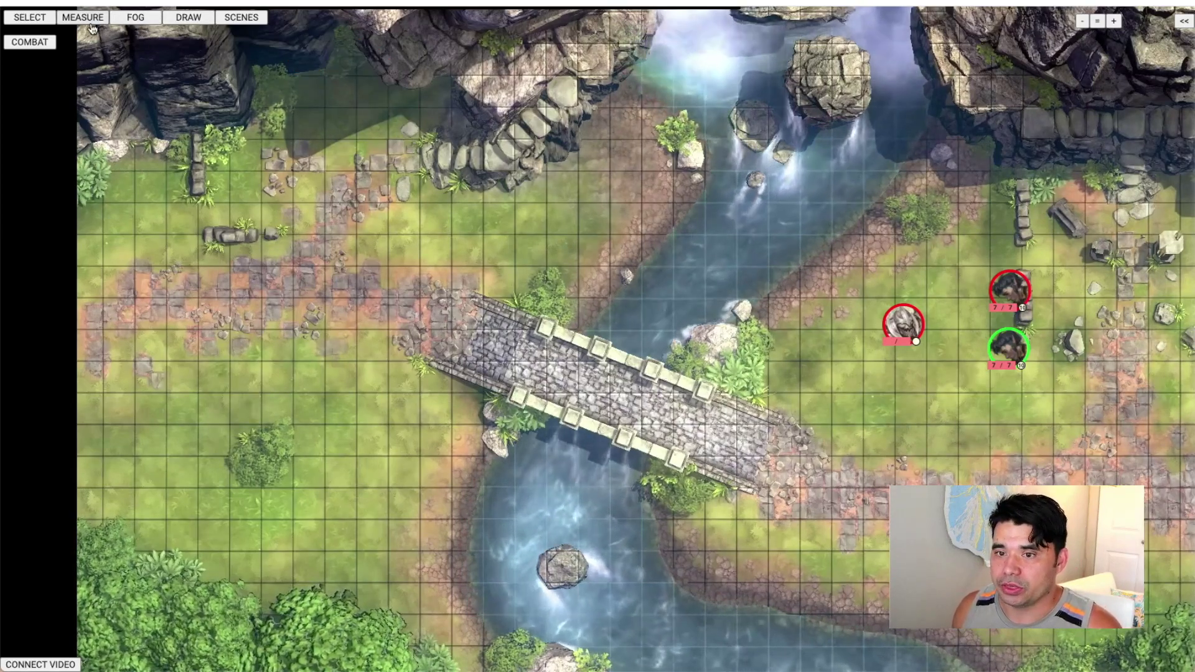
{"action": "left_click", "coordinate": [137, 19]}
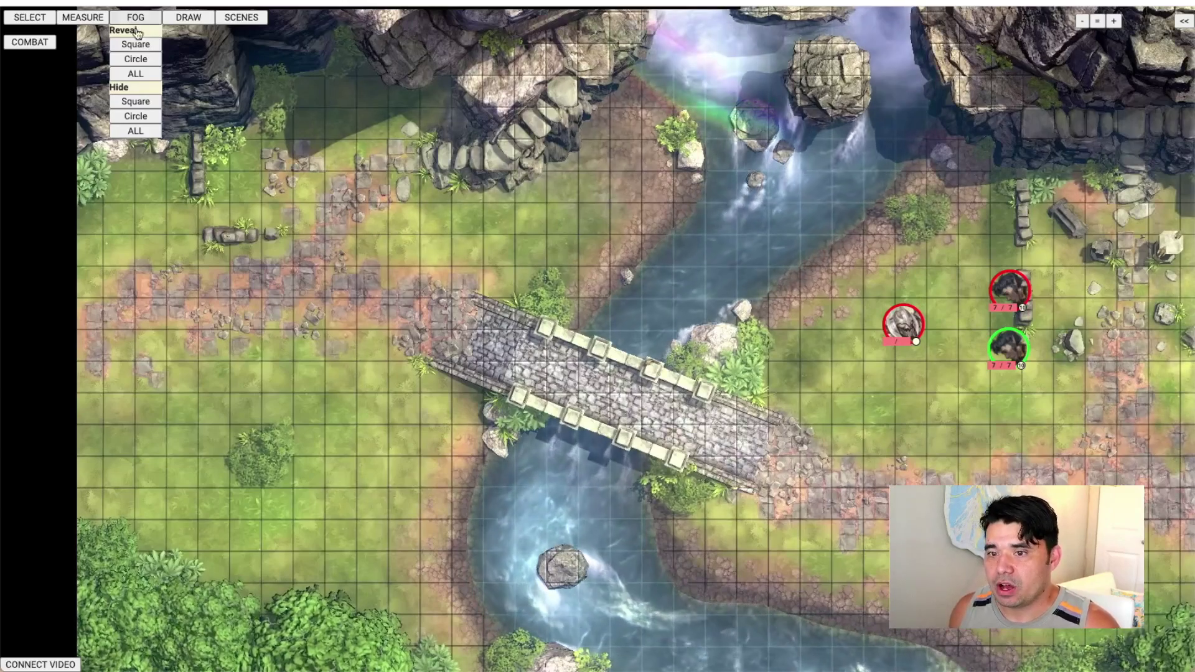
{"action": "left_click", "coordinate": [135, 130]}
{"action": "left_click", "coordinate": [718, 64]}
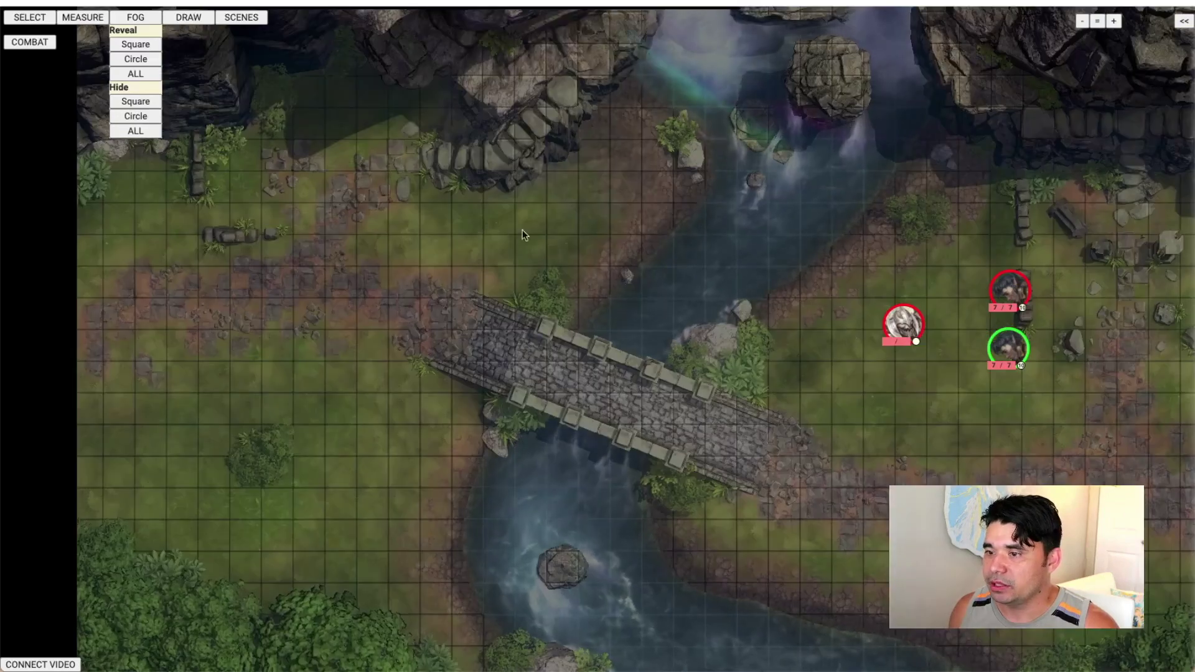
{"action": "left_click", "coordinate": [142, 45]}
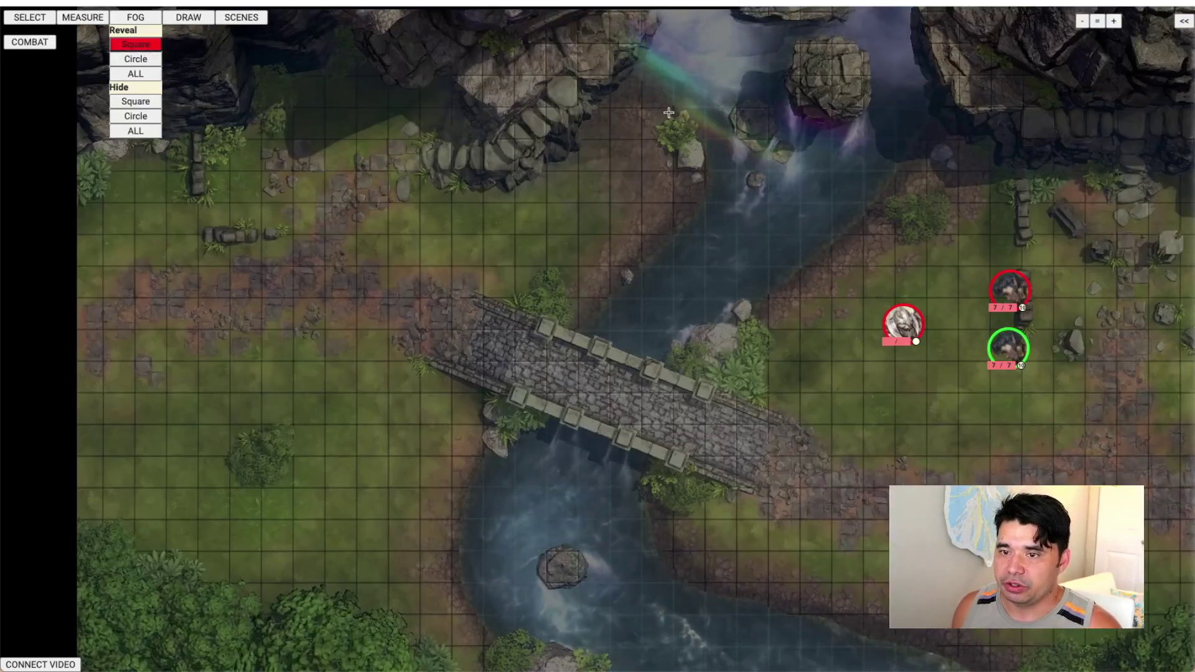
{"action": "left_click_drag", "start_coordinate": [873, 234], "coordinate": [1094, 445]}
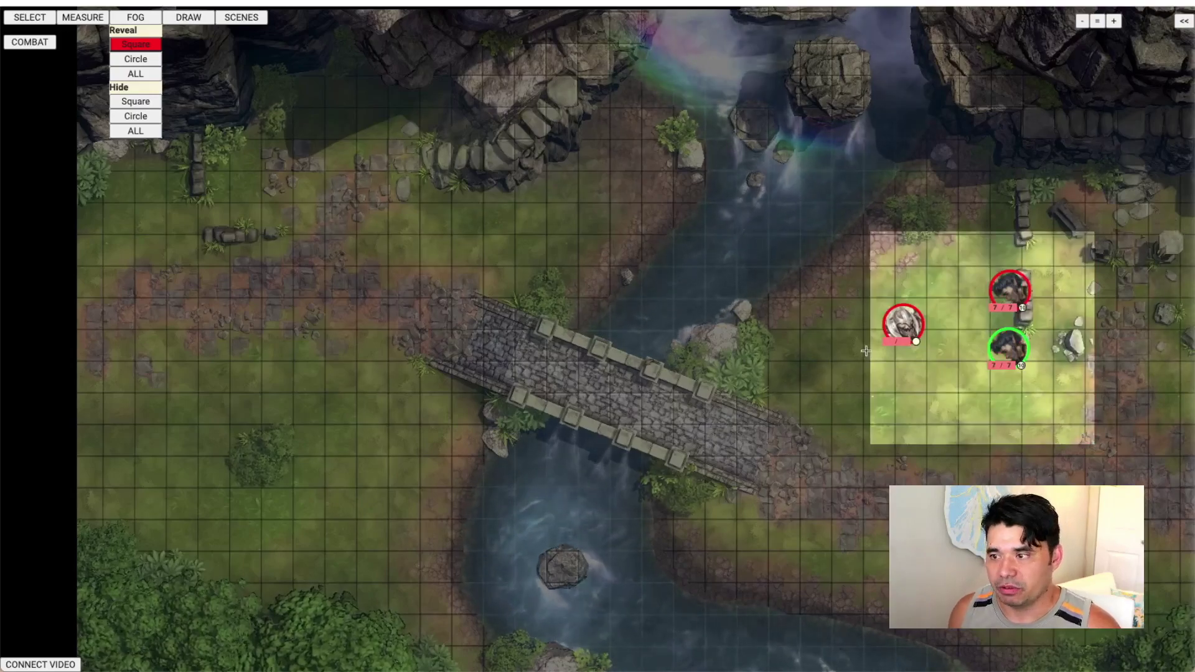
{"action": "left_click", "coordinate": [135, 17]}
{"action": "left_click", "coordinate": [193, 19]}
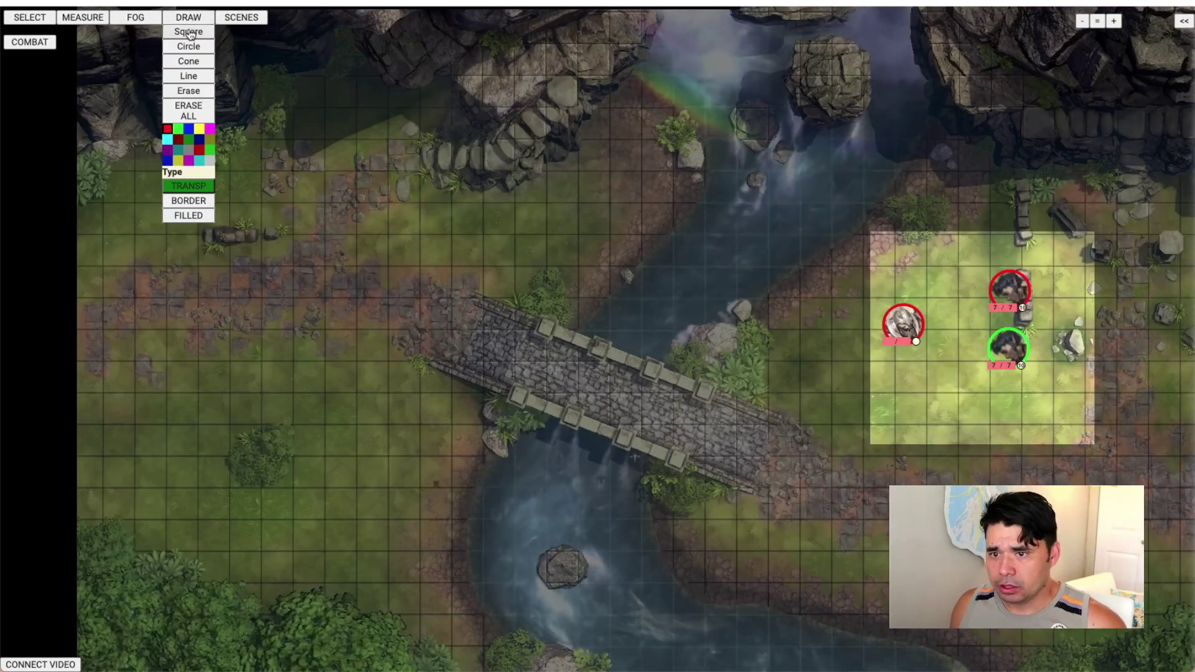
{"action": "left_click", "coordinate": [188, 31]}
{"action": "left_click_drag", "start_coordinate": [796, 281], "coordinate": [852, 357]}
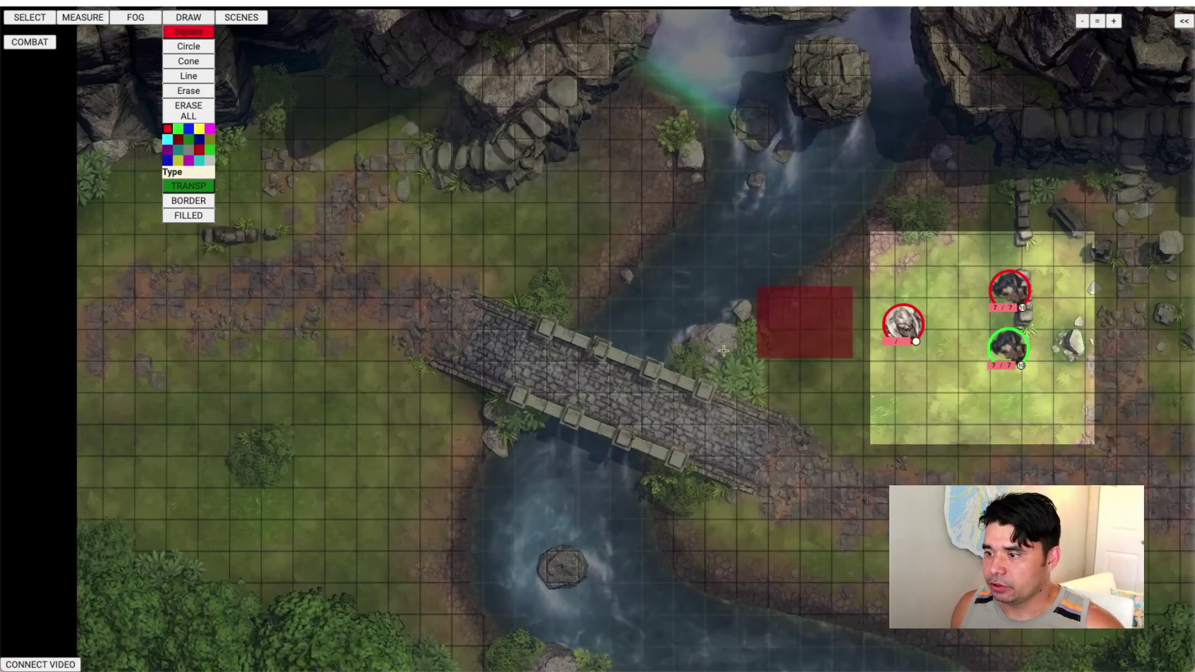
{"action": "left_click", "coordinate": [189, 61]}
{"action": "left_click", "coordinate": [487, 252]}
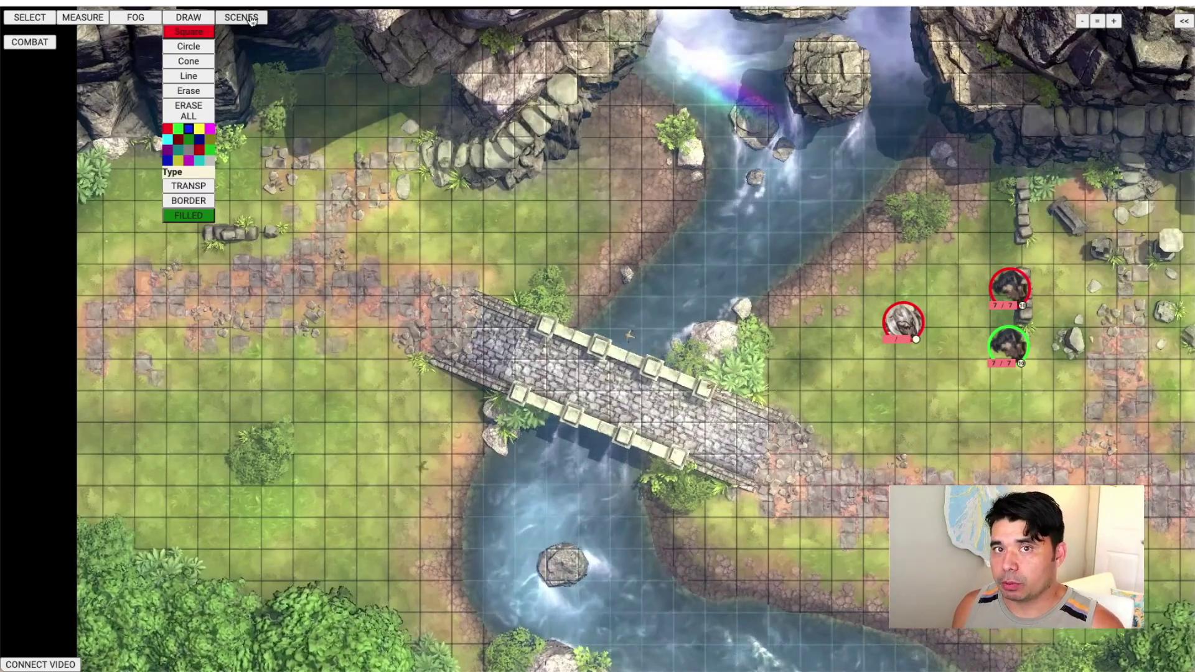
{"action": "left_click", "coordinate": [251, 19]}
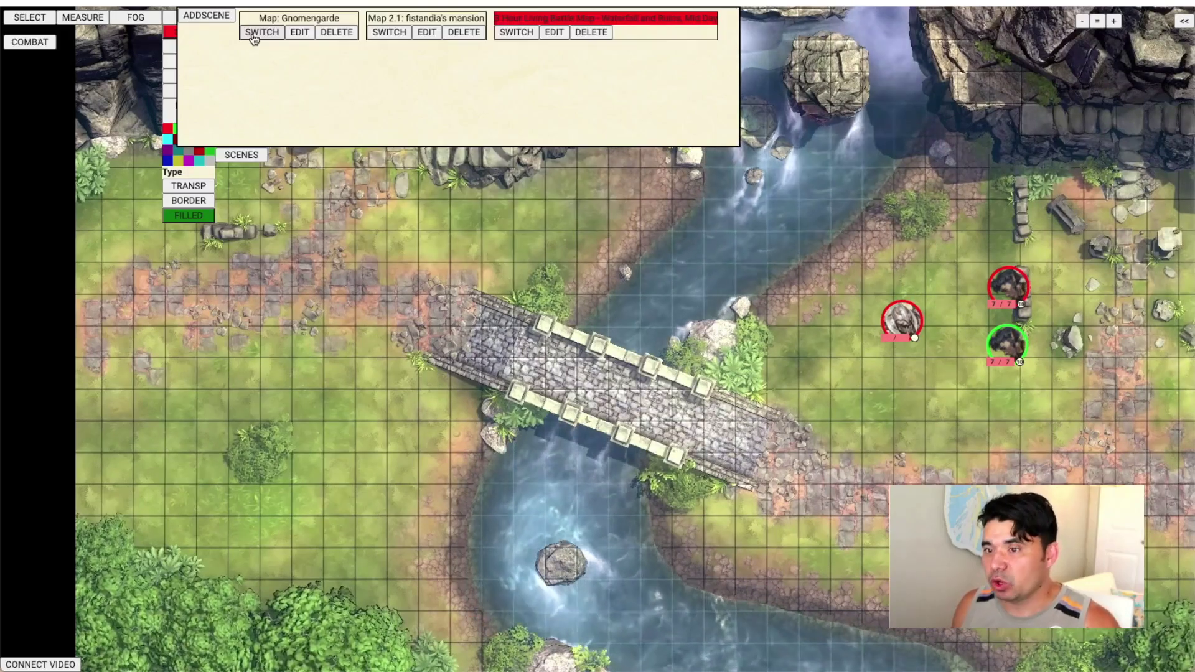
Add a new scene using the Dragon of Icespire Peak adventure maps as its template.
{"action": "left_click", "coordinate": [218, 18]}
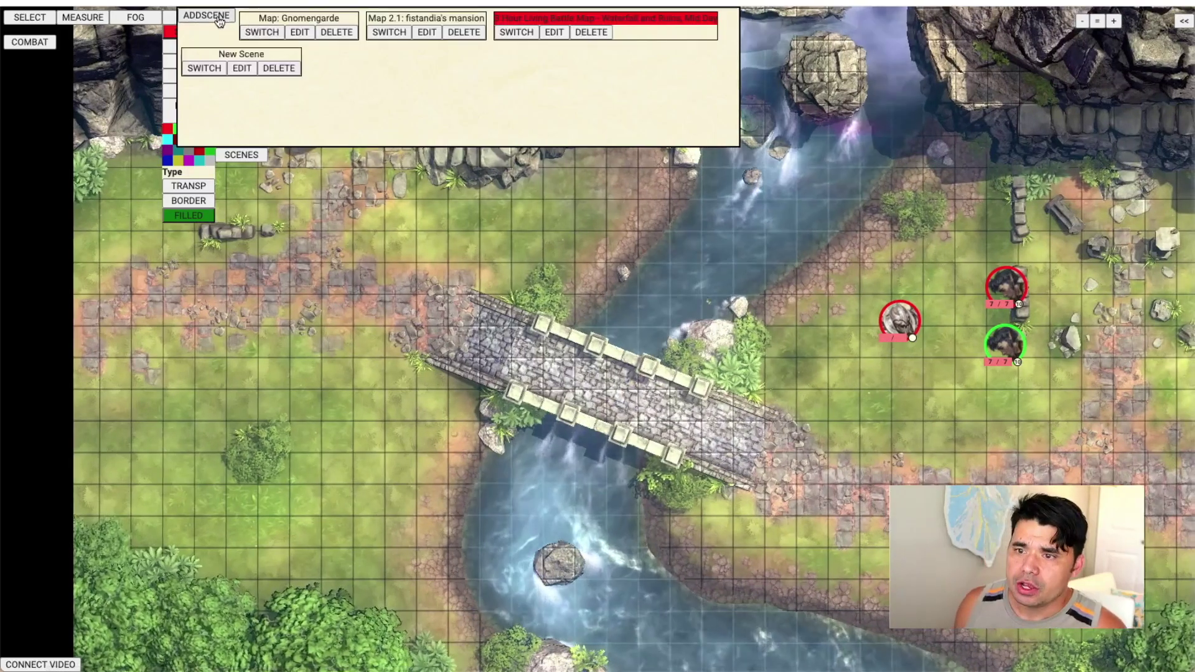
{"action": "left_click", "coordinate": [239, 69]}
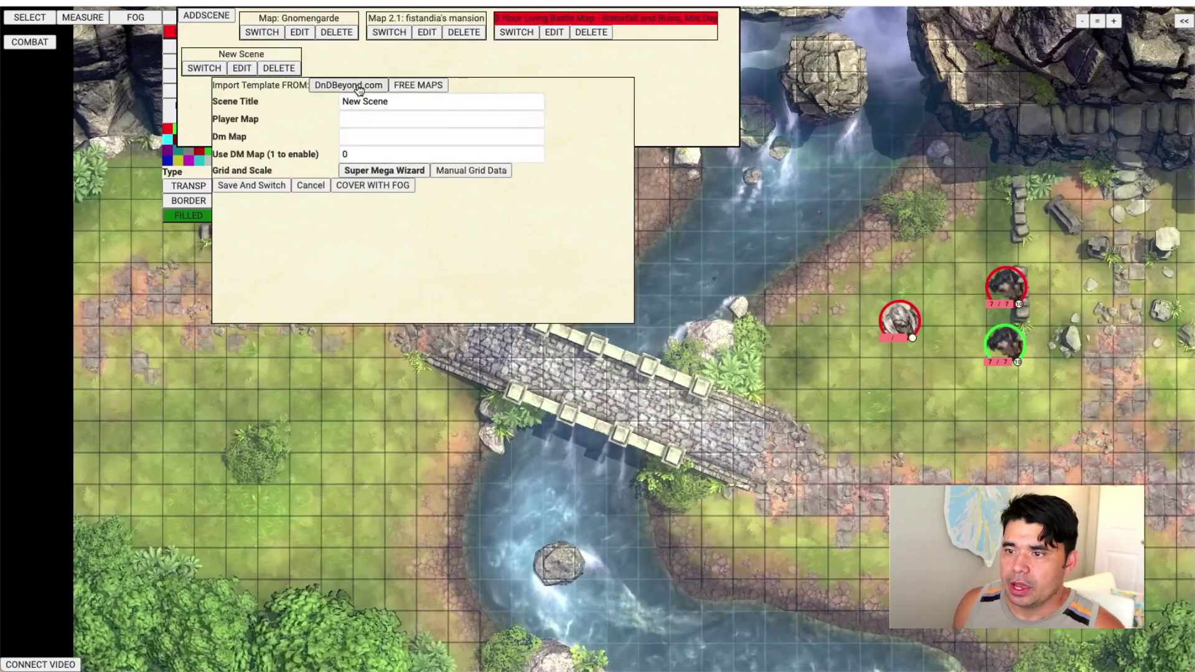
{"action": "left_click", "coordinate": [357, 89]}
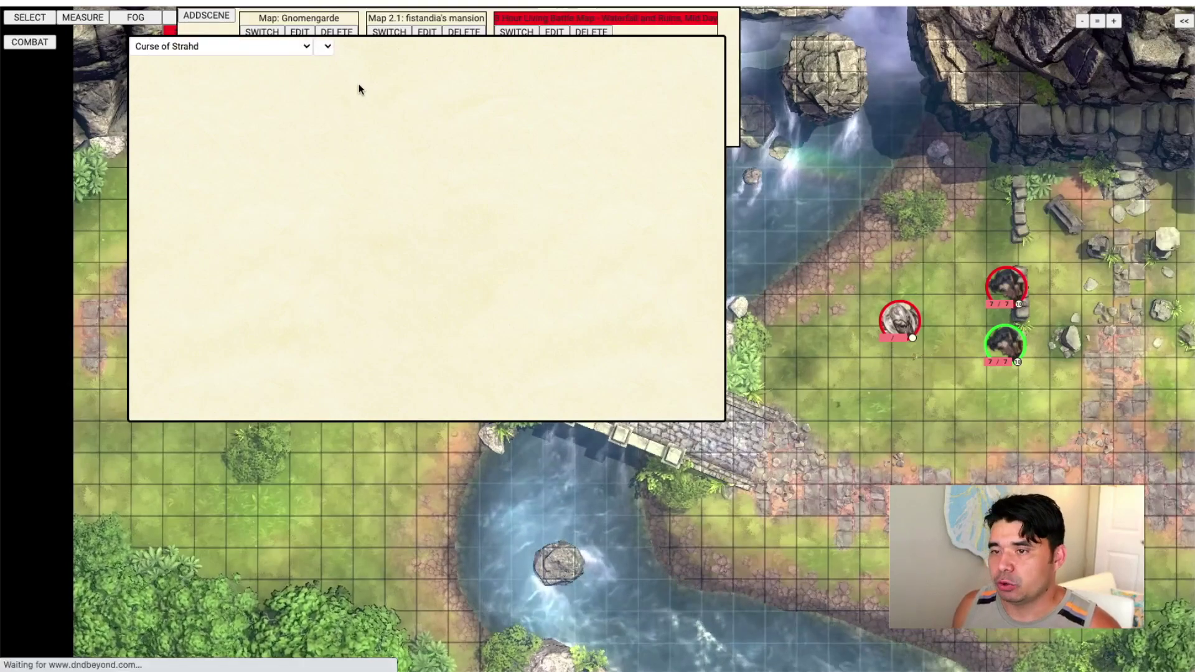
{"action": "left_click", "coordinate": [306, 46]}
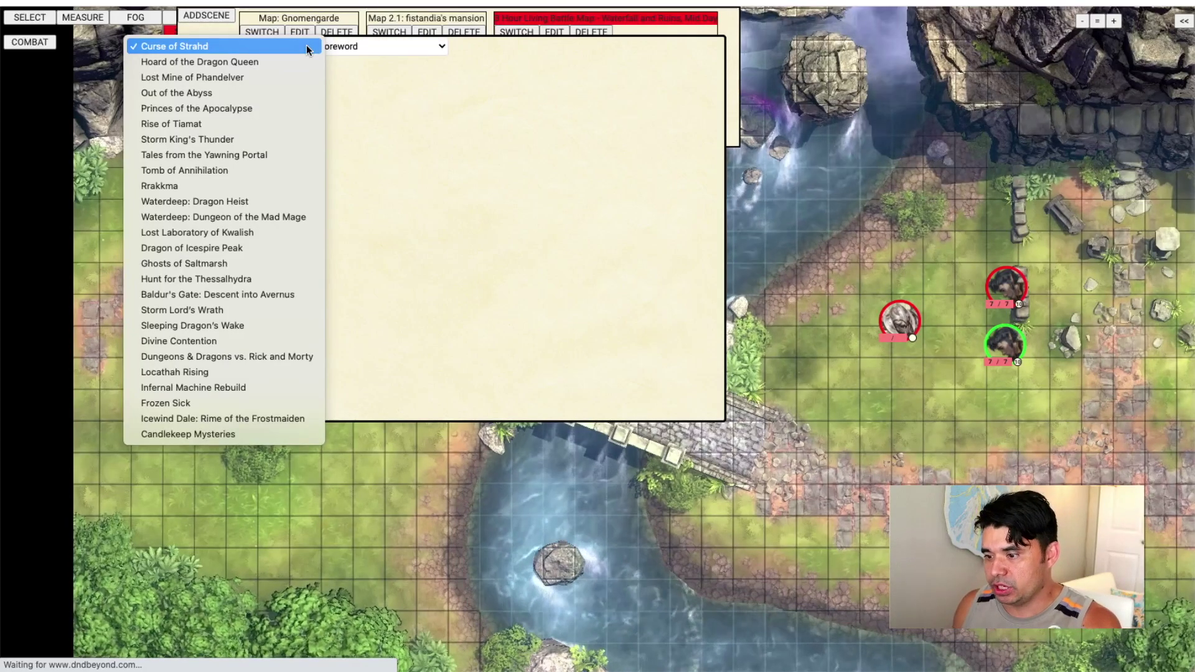
{"action": "left_click", "coordinate": [230, 248]}
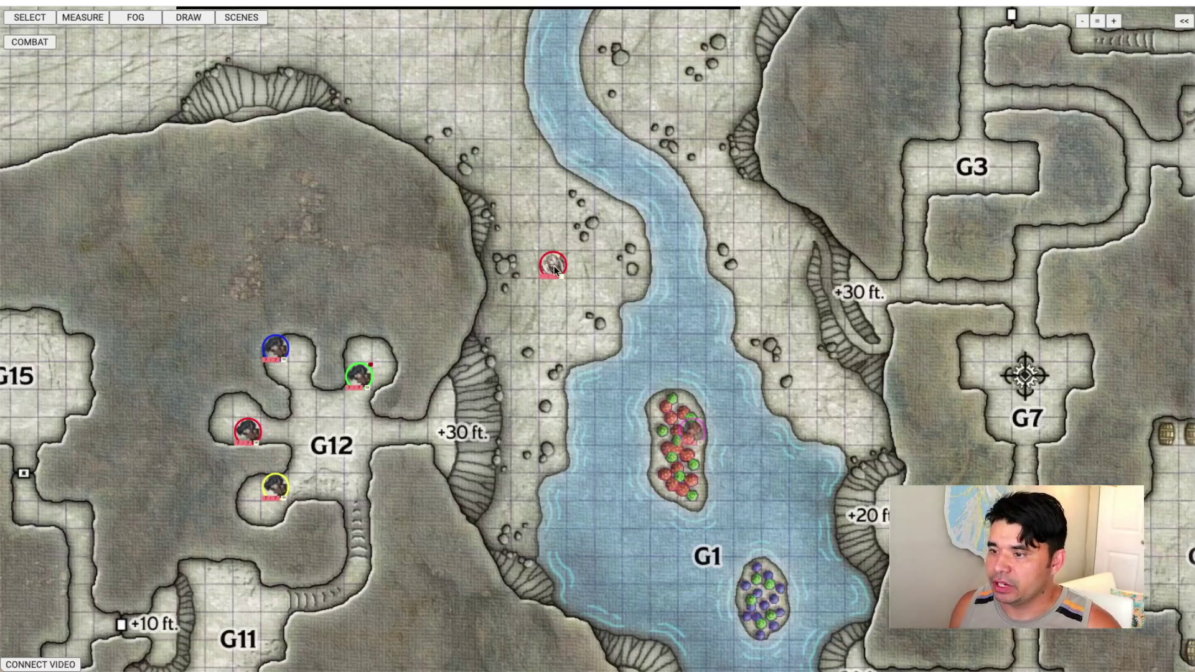
Drag the red-ringed token up the riverbank and reopen the GAMELOG sidebar of recent rolls.
{"action": "left_click_drag", "start_coordinate": [556, 269], "coordinate": [549, 208]}
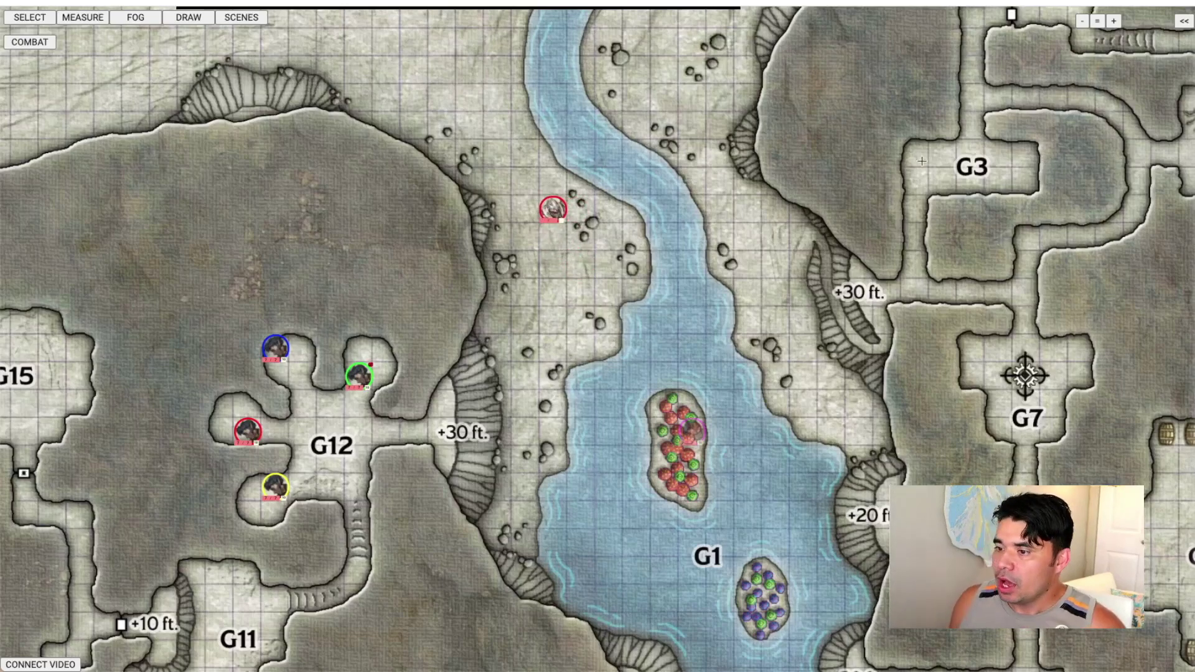
{"action": "scroll", "coordinate": [389, 372], "scroll_direction": "up", "scroll_amount": 1}
{"action": "scroll", "coordinate": [389, 372], "scroll_direction": "down", "scroll_amount": 1}
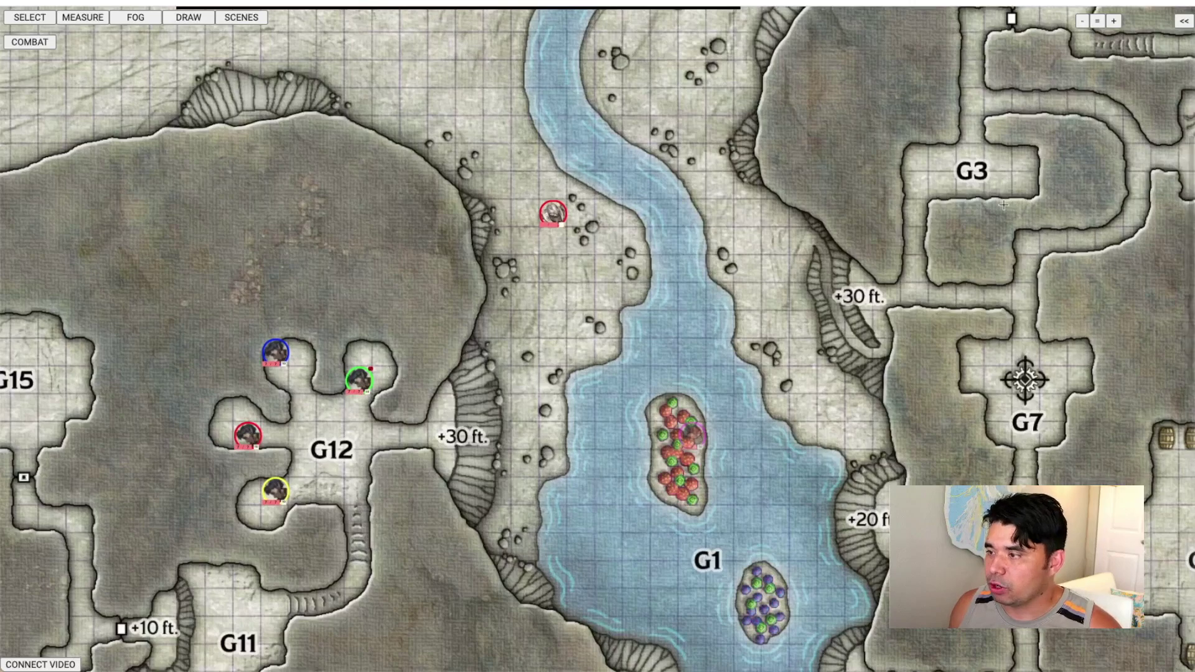
{"action": "left_click", "coordinate": [1184, 21]}
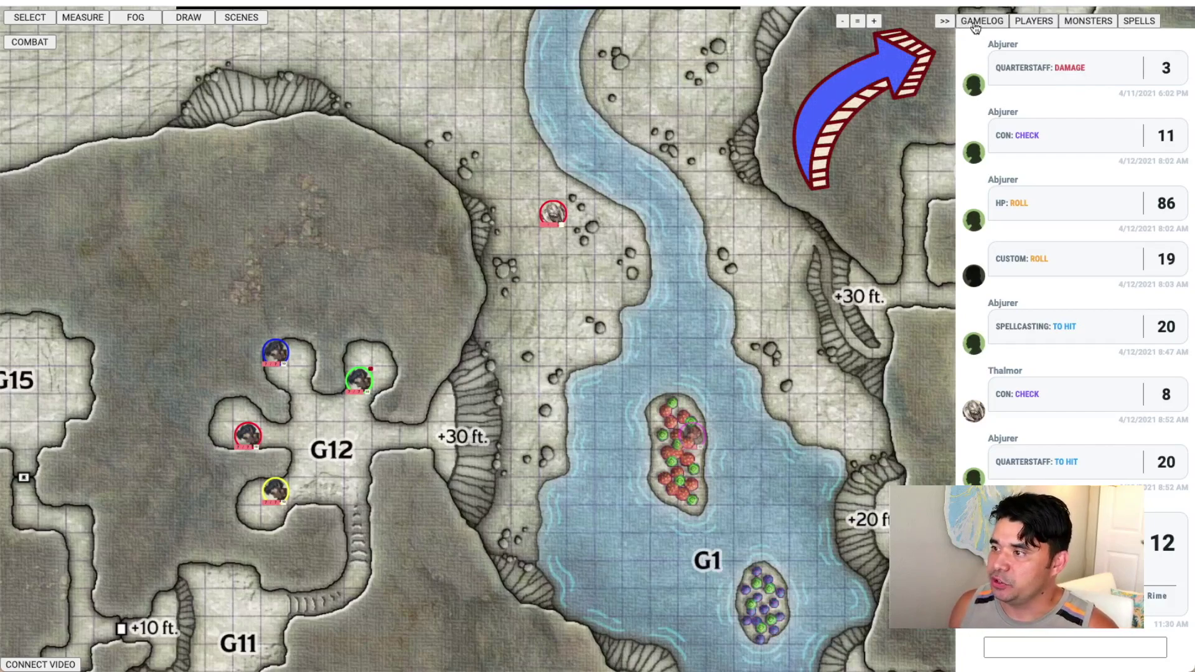
{"action": "scroll", "coordinate": [1064, 362], "scroll_direction": "up", "scroll_amount": 1}
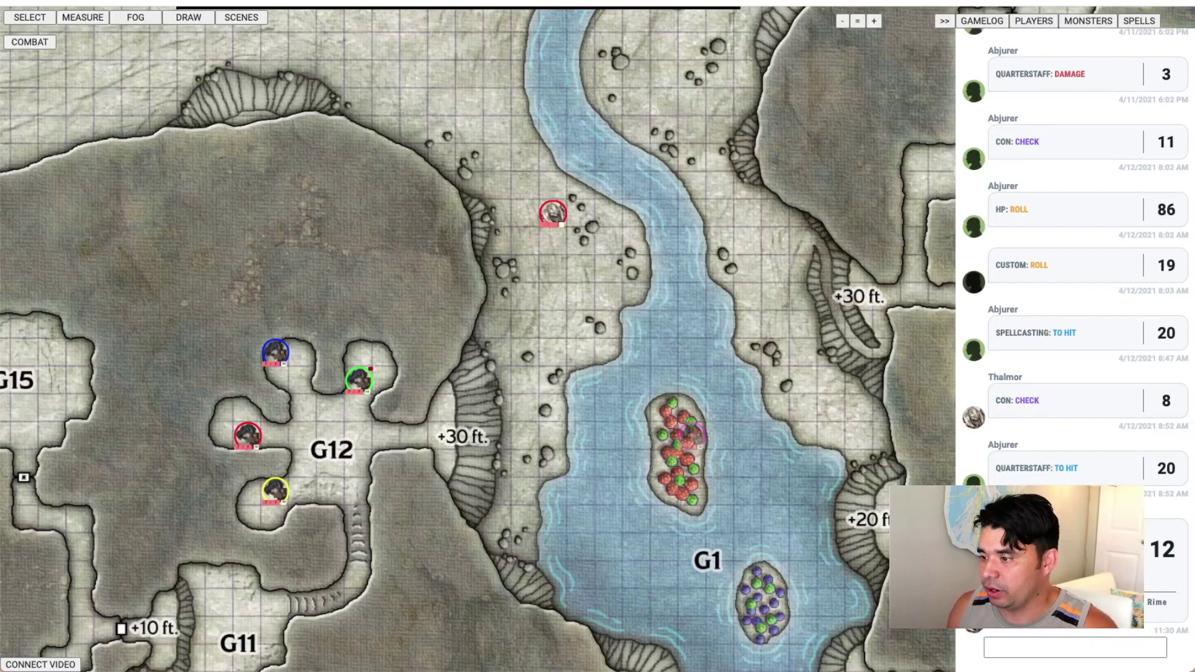
Open Thalmor's character sheet and roll his light crossbow attack (23 to hit).
{"action": "left_click", "coordinate": [974, 417]}
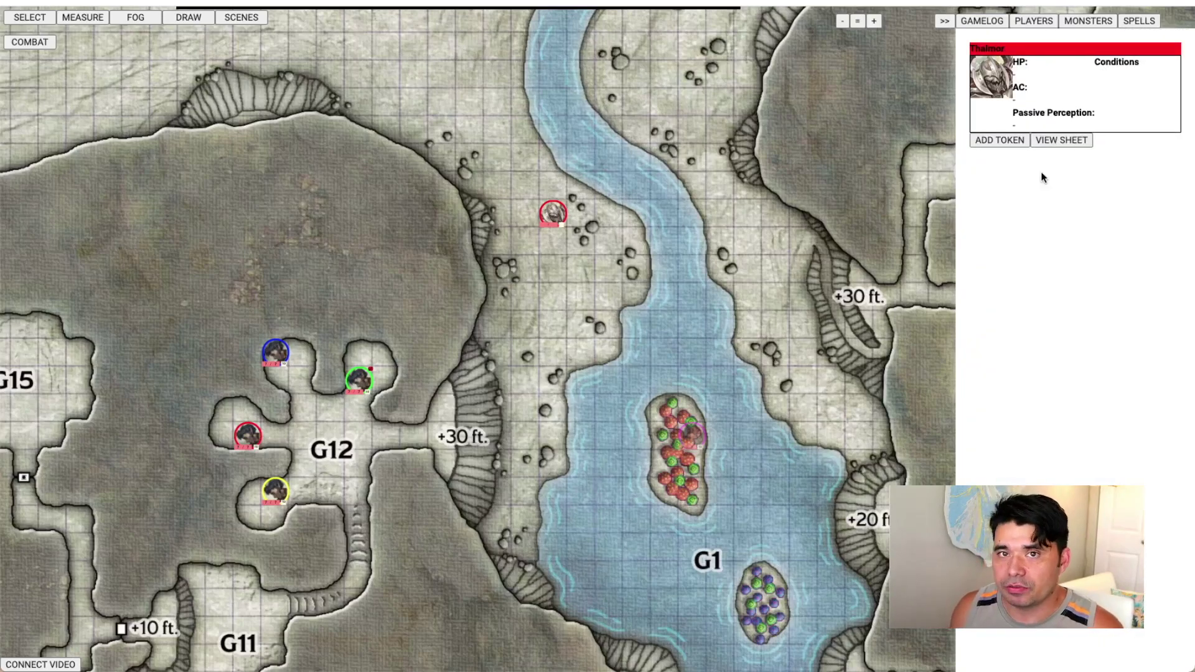
{"action": "left_click", "coordinate": [1009, 143]}
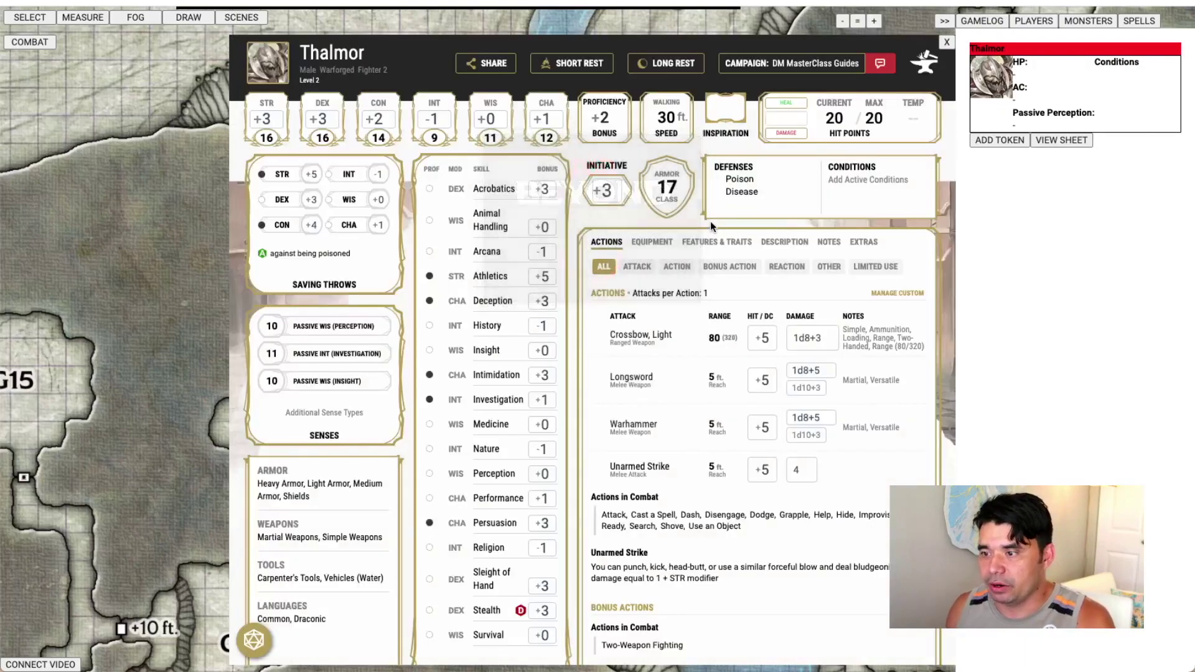
{"action": "left_click", "coordinate": [805, 340]}
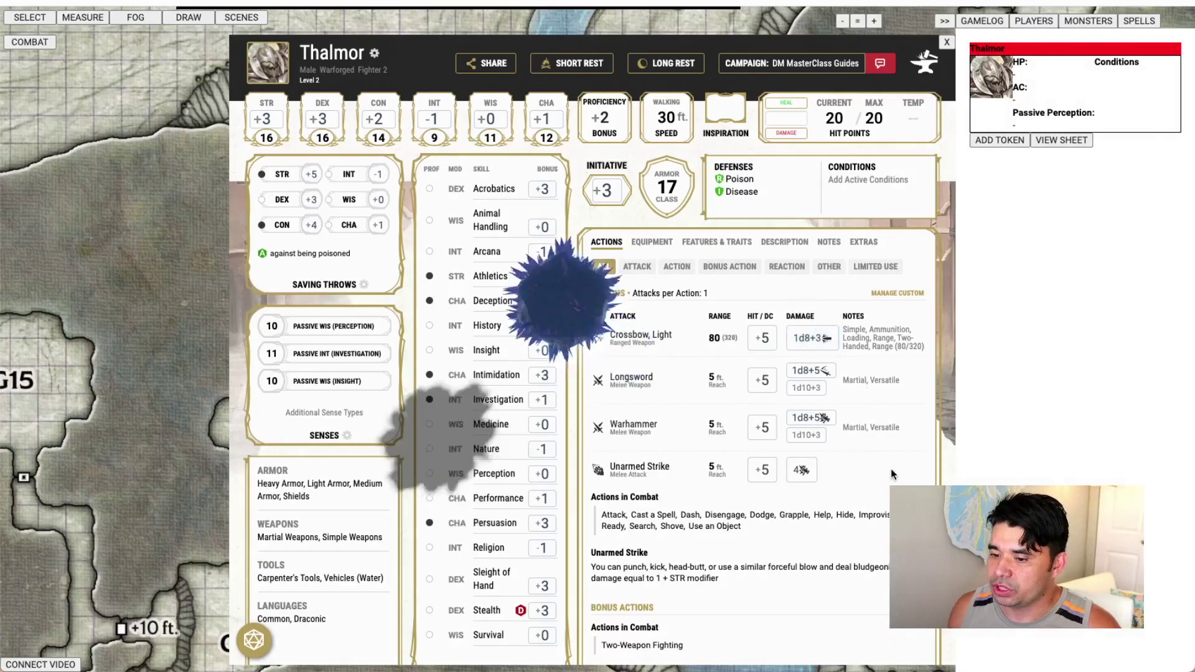
Check the roll in the game log, open the monster browser, and close Thalmor's sheet.
{"action": "left_click", "coordinate": [983, 23]}
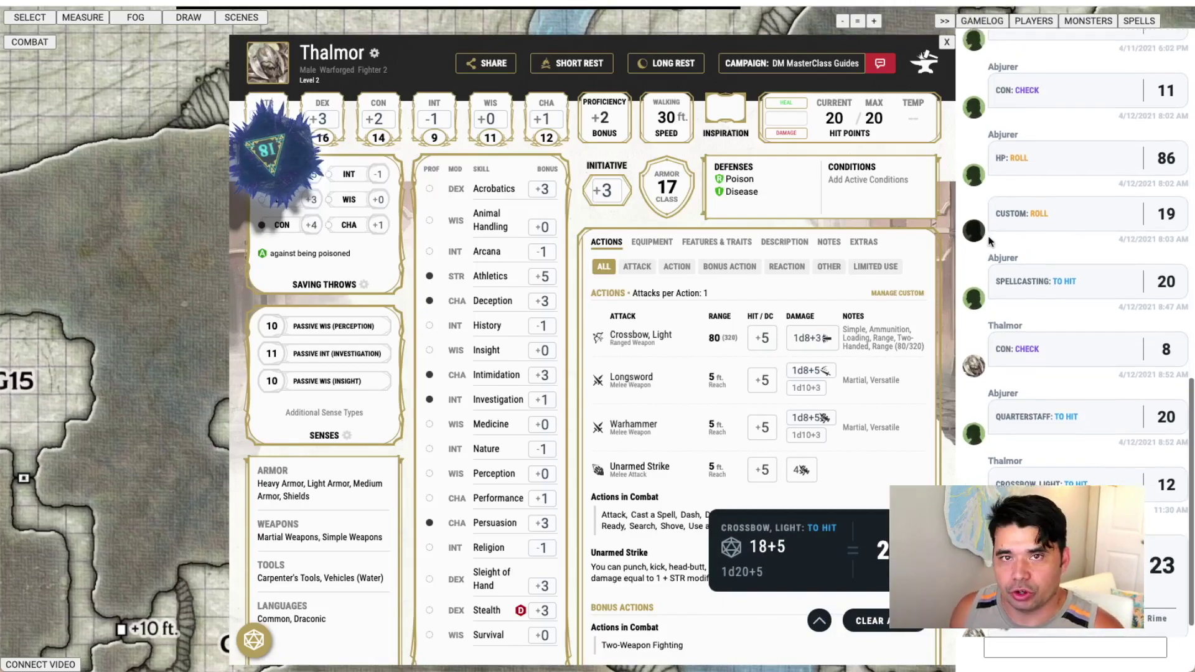
{"action": "left_click", "coordinate": [982, 21]}
{"action": "left_click", "coordinate": [947, 42]}
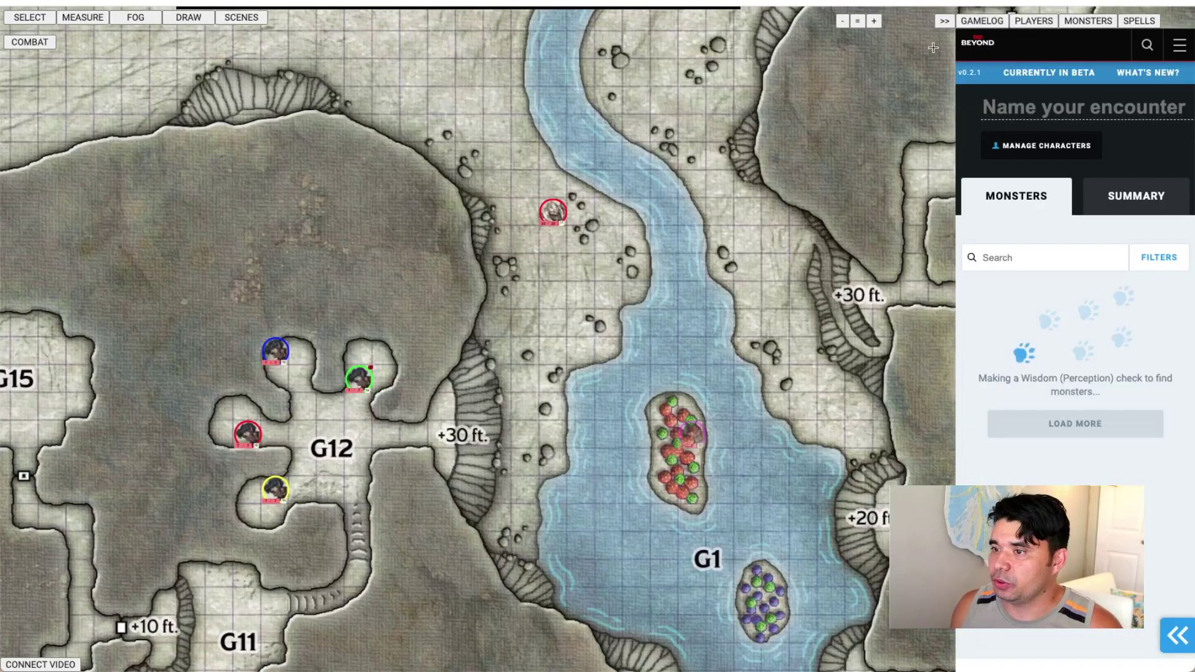
Search the monster list for 'gnome'.
{"action": "scroll", "coordinate": [1050, 114], "scroll_direction": "down", "scroll_amount": 3}
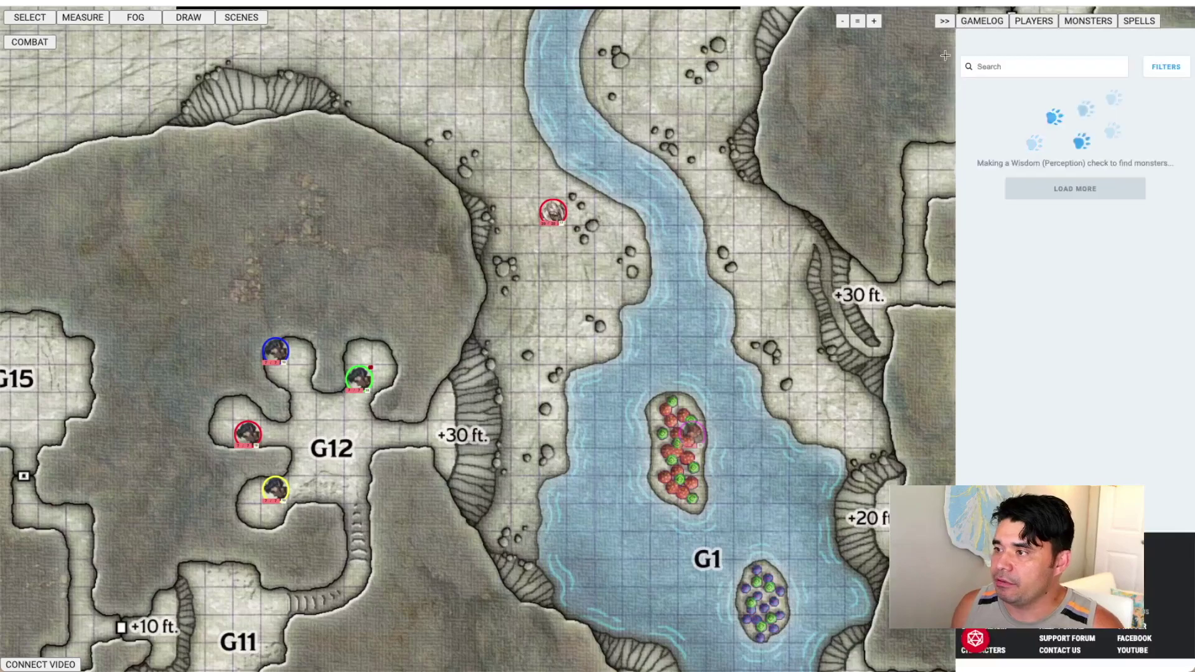
{"action": "left_click", "coordinate": [1051, 67]}
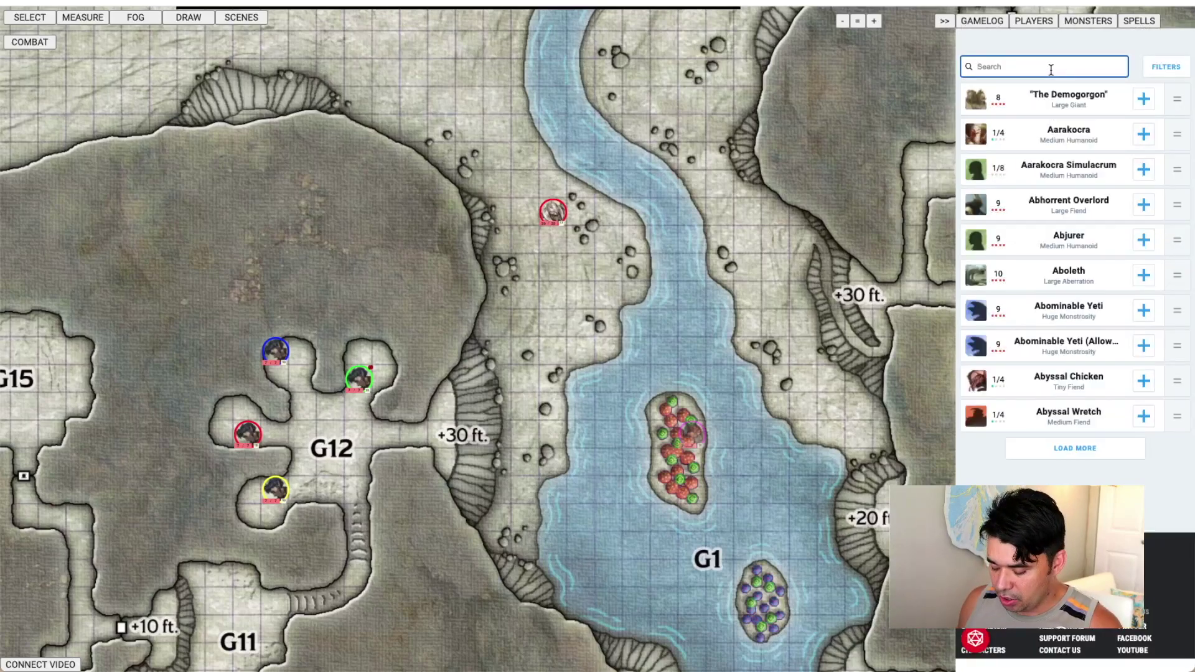
{"action": "type", "text": "gnome"}
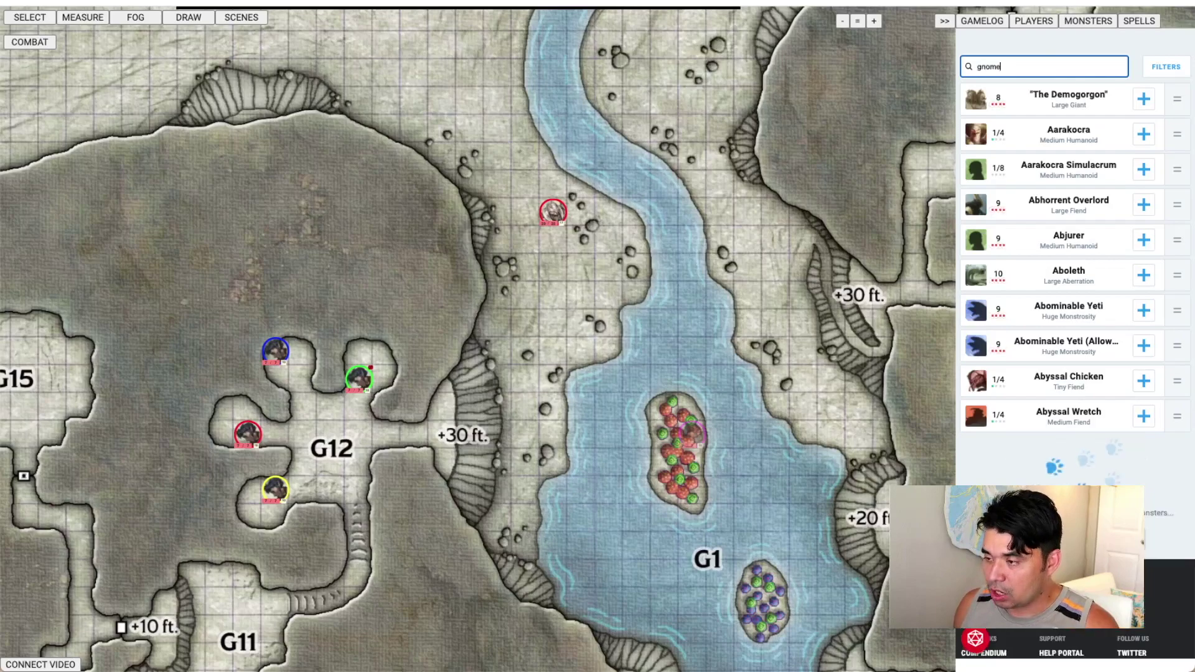
Add two Rock Gnome Recluse tokens, placing the first at the G12 passage, then collapse the sidebar.
{"action": "left_click", "coordinate": [1143, 169]}
{"action": "left_click_drag", "start_coordinate": [617, 361], "coordinate": [443, 385]}
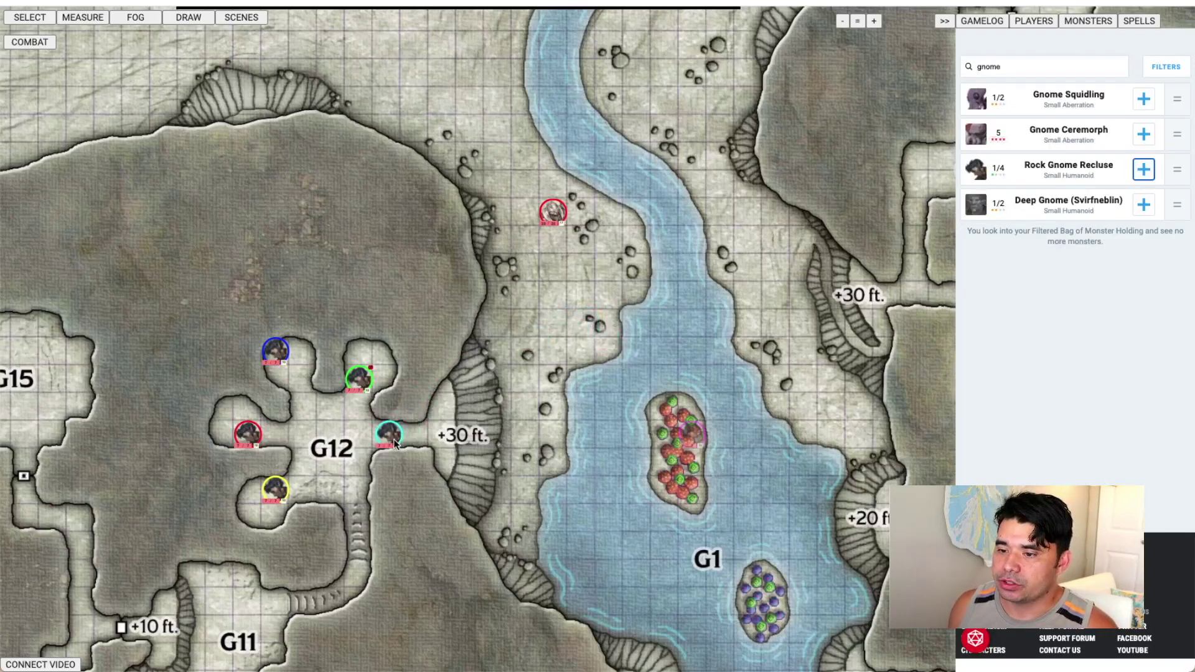
{"action": "left_click", "coordinate": [1144, 175]}
{"action": "left_click_drag", "start_coordinate": [379, 420], "coordinate": [331, 439]}
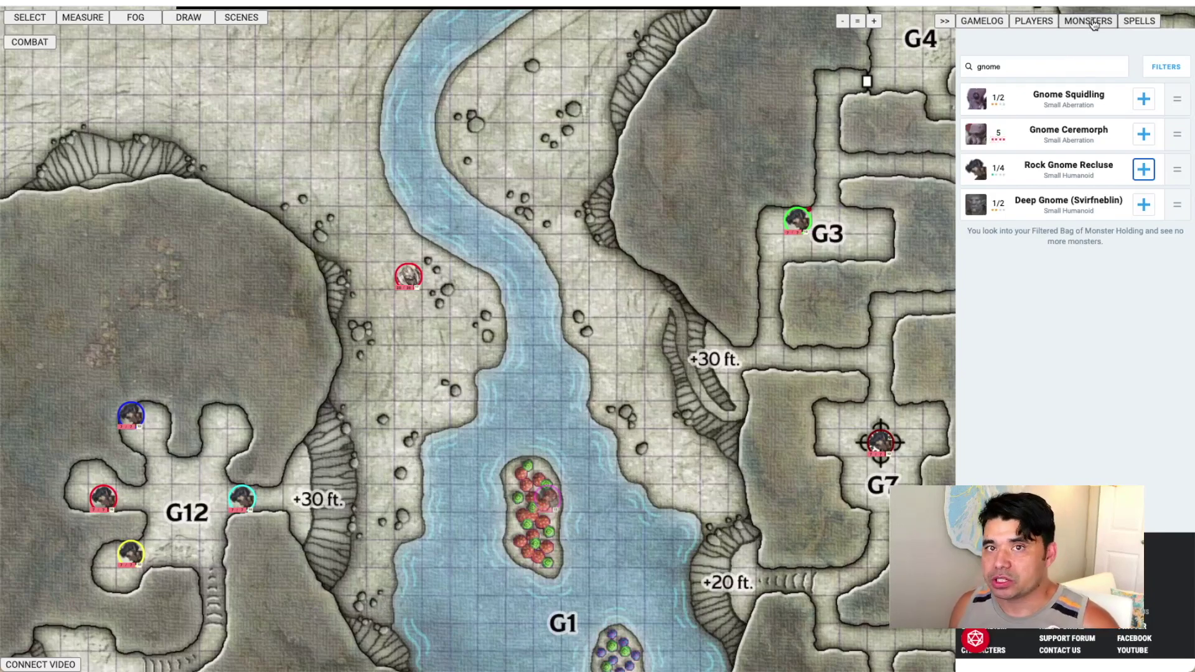
{"action": "left_click", "coordinate": [944, 20]}
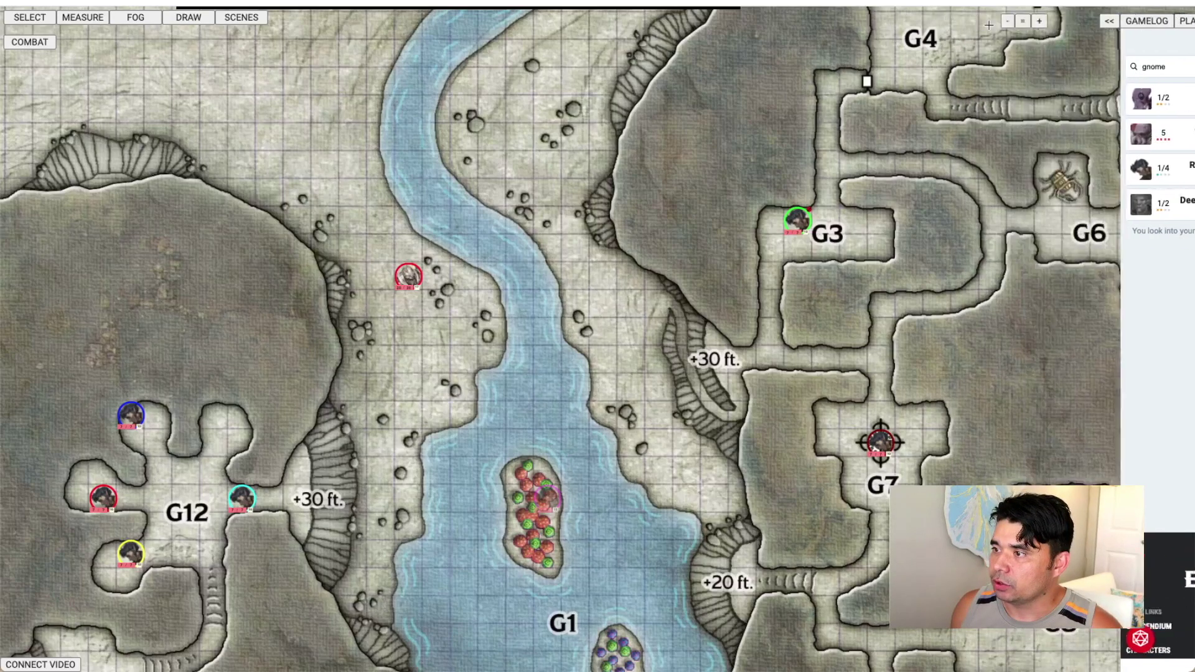
Open the combat tracker and roll initiative for its current token.
{"action": "left_click", "coordinate": [43, 43]}
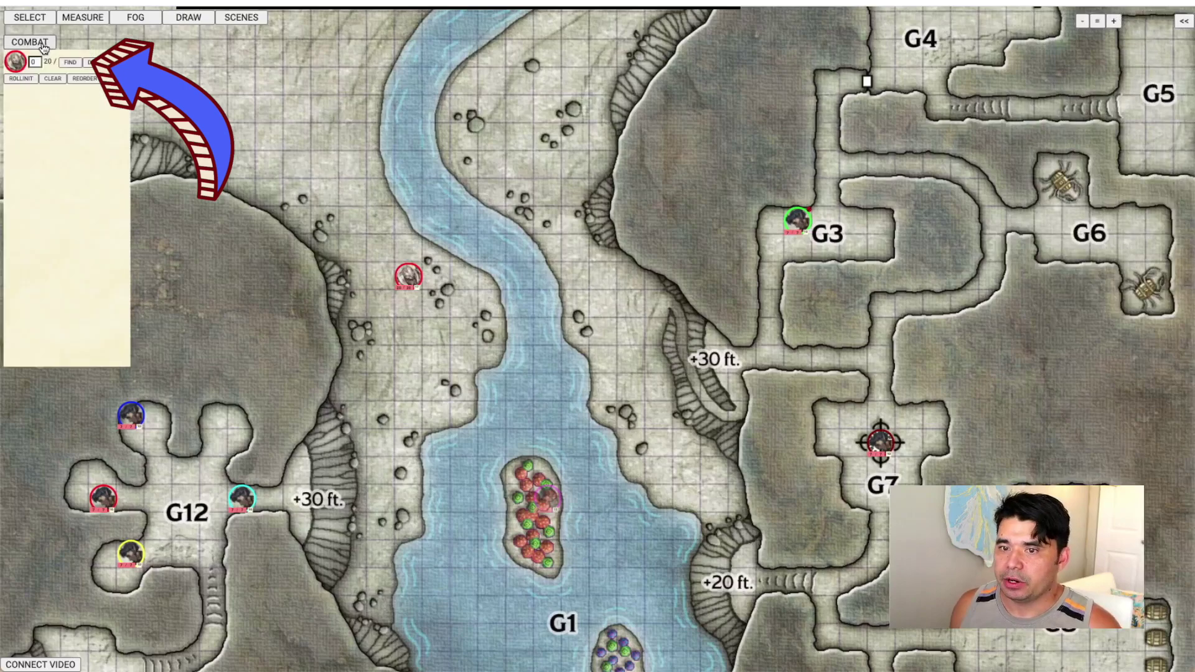
{"action": "left_click", "coordinate": [21, 79]}
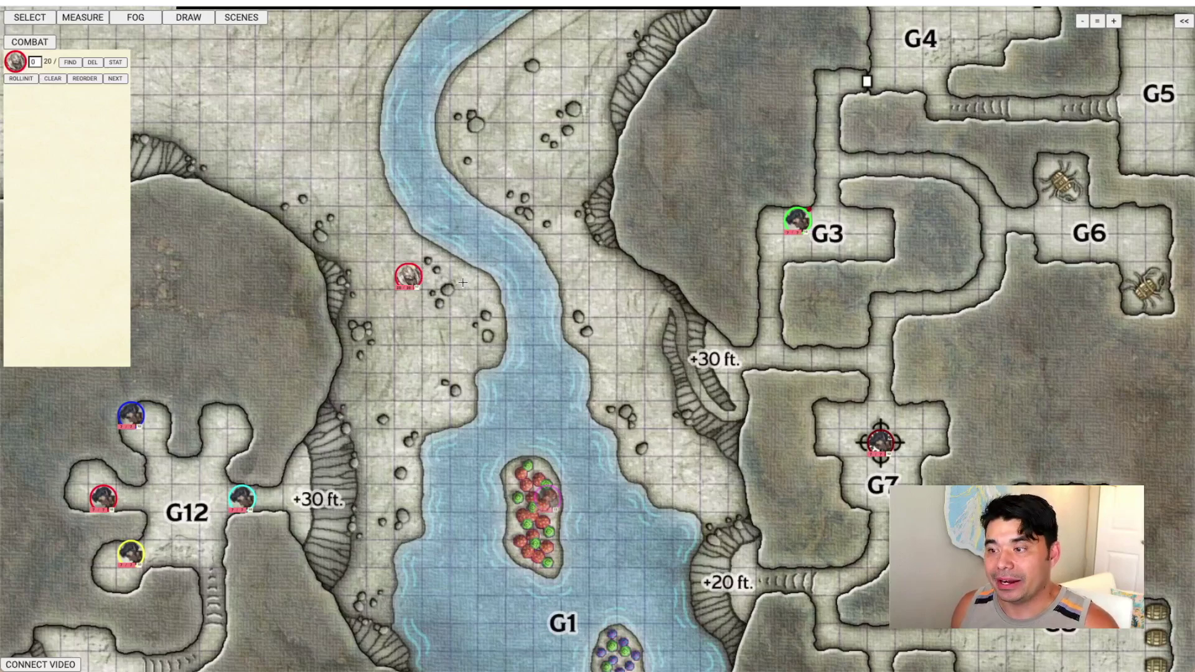
{"action": "scroll", "coordinate": [775, 215], "scroll_direction": "up", "scroll_amount": 1}
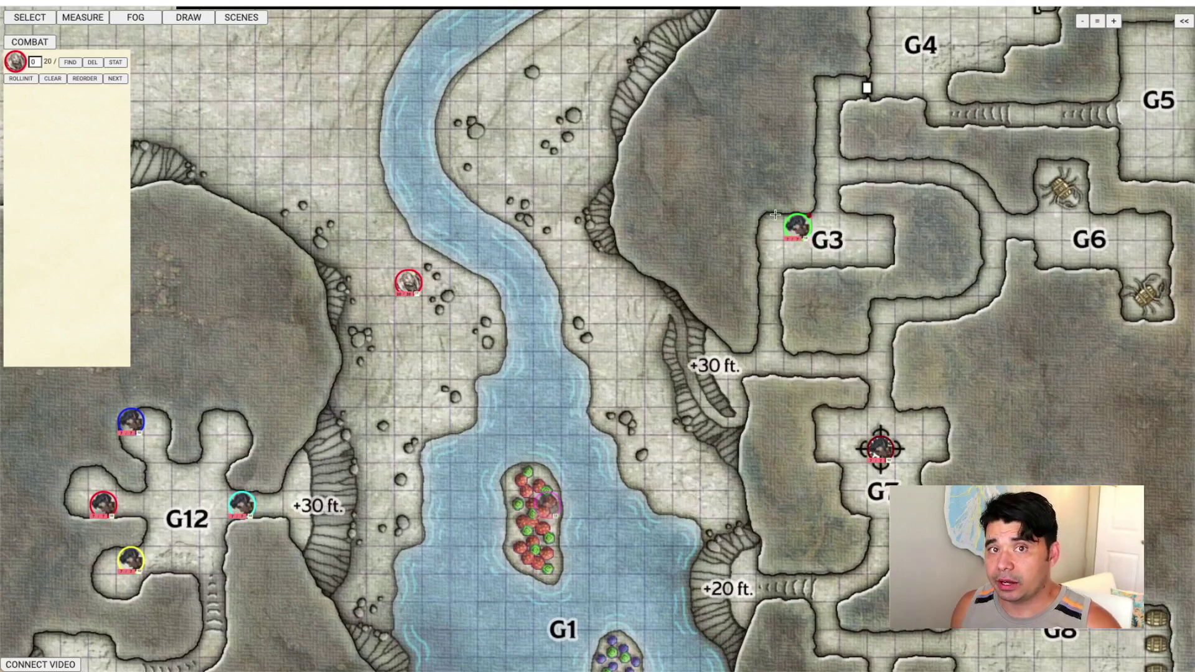
{"action": "scroll", "coordinate": [790, 230], "scroll_direction": "right", "scroll_amount": 1}
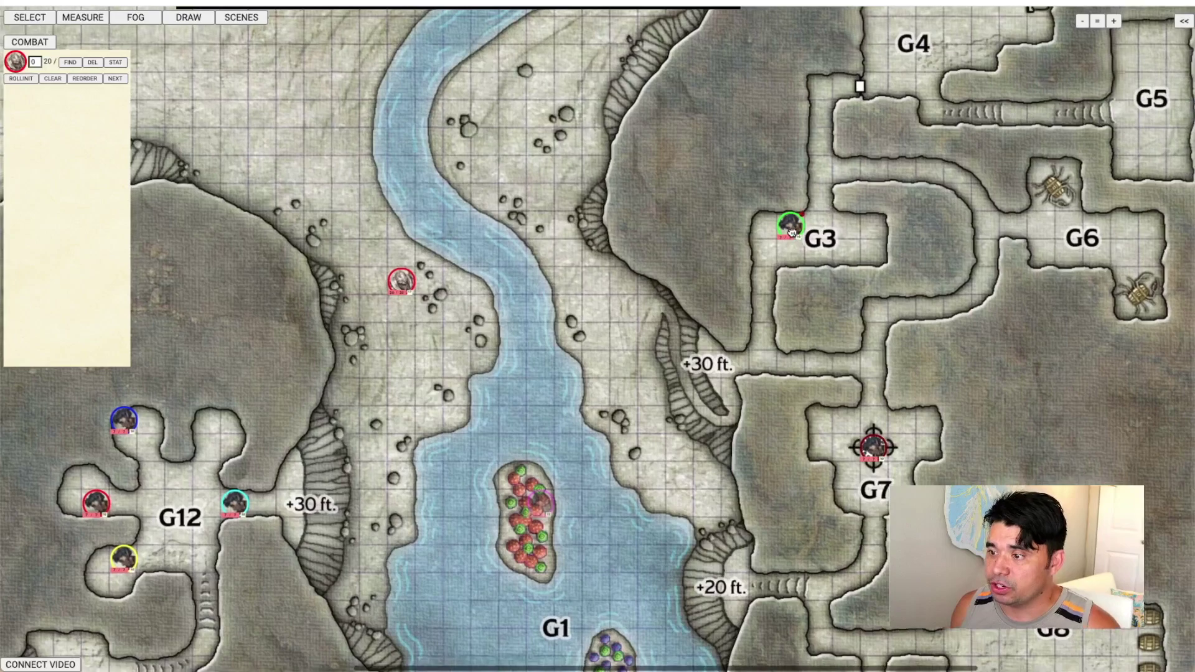
Add the G3 gnome and the G7 gnome moved to the +30 ft. passage to the tracker, rolling their initiative.
{"action": "right_click", "coordinate": [795, 234]}
{"action": "left_click", "coordinate": [826, 265]}
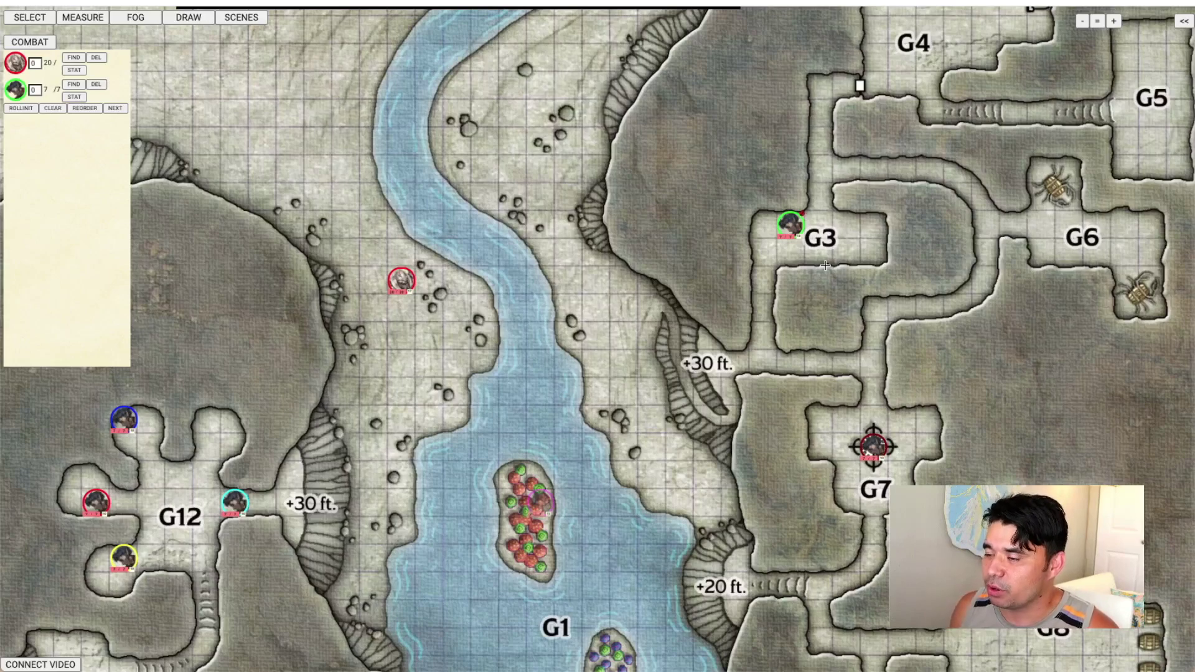
{"action": "left_click_drag", "start_coordinate": [879, 453], "coordinate": [763, 363]}
{"action": "right_click", "coordinate": [765, 366]}
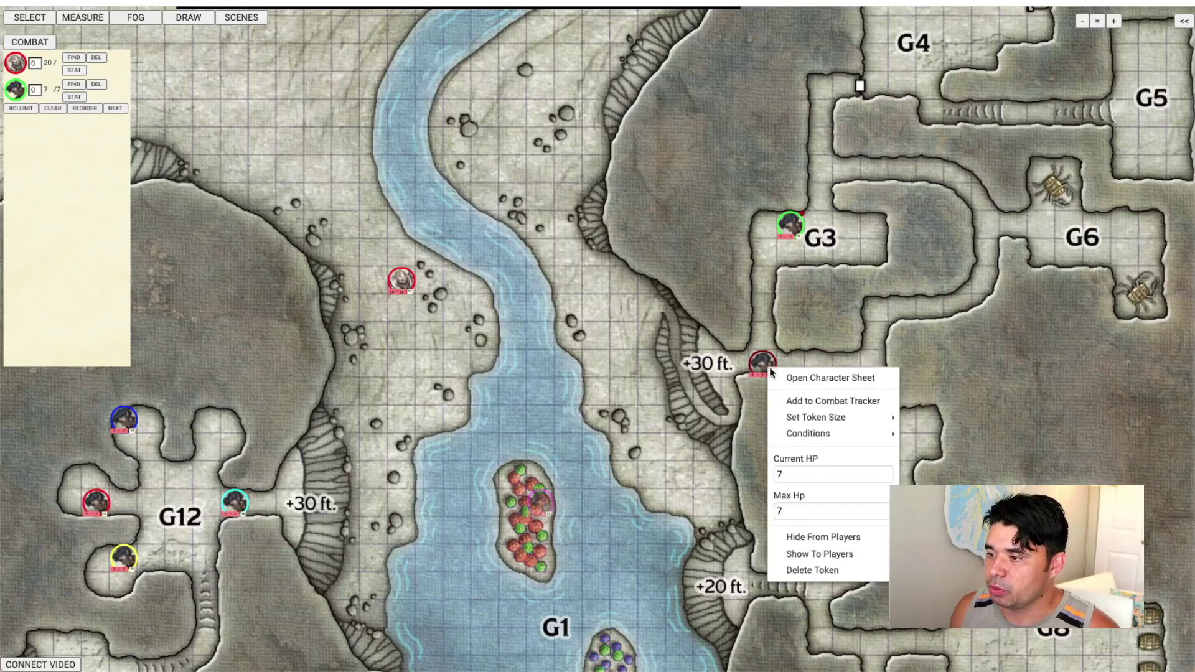
{"action": "left_click", "coordinate": [795, 402]}
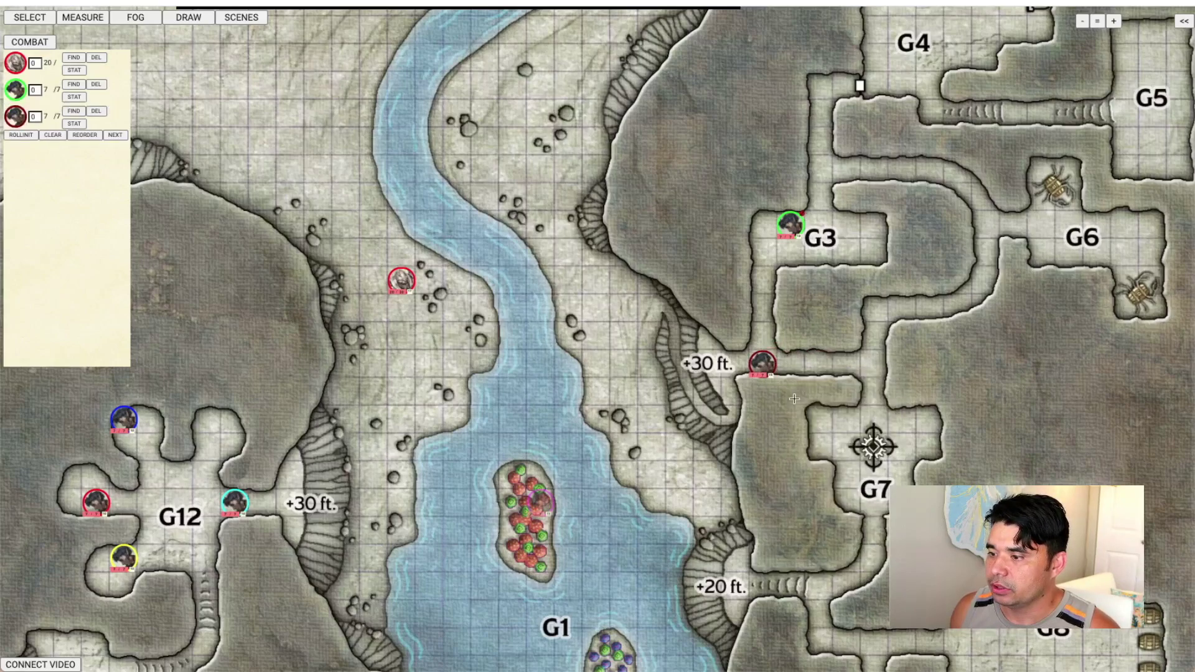
{"action": "left_click", "coordinate": [35, 135]}
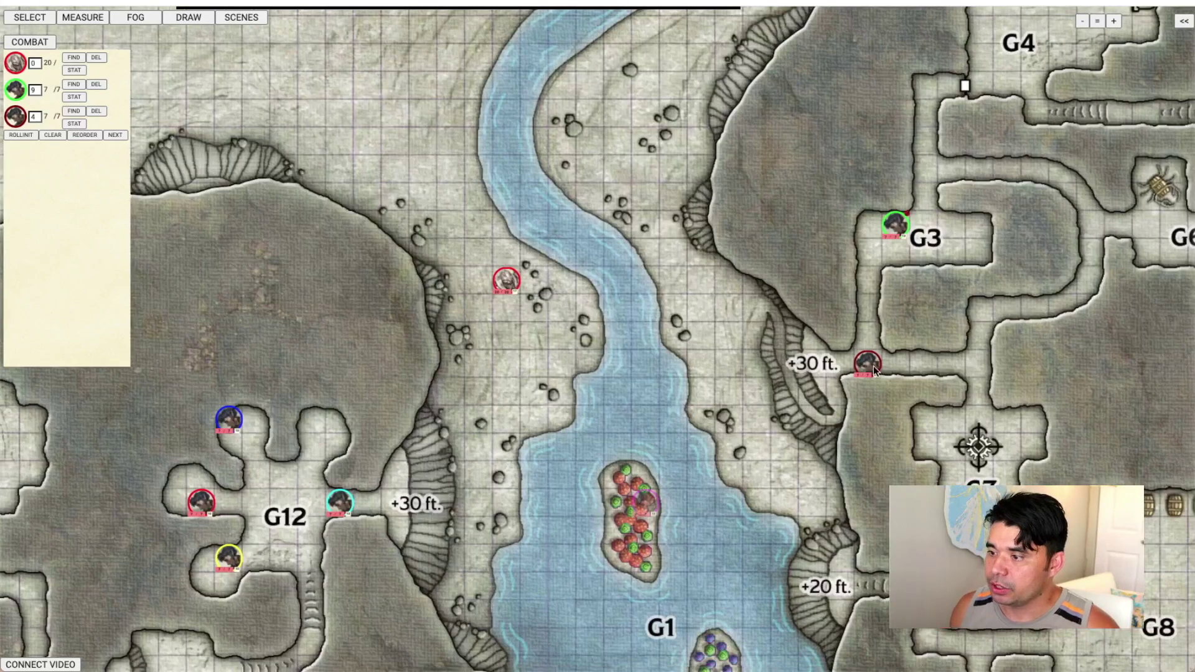
{"action": "right_click", "coordinate": [874, 364]}
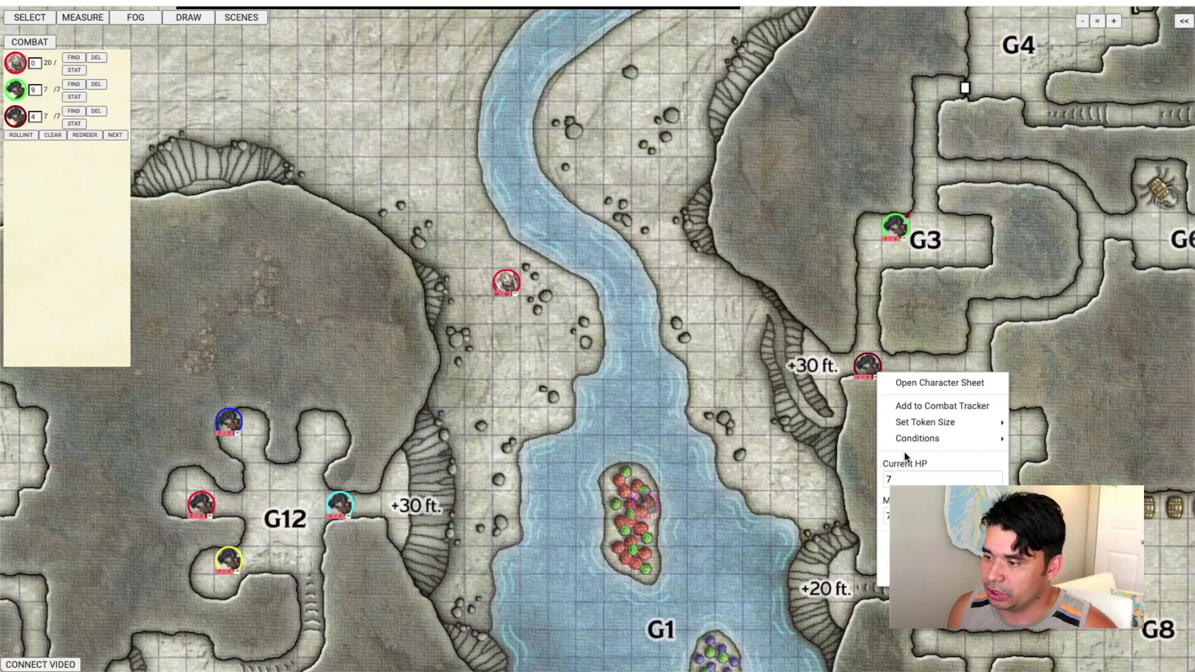
Hide the passage gnome from players, check its Conditions, and show the SPELLS list in the sidebar.
{"action": "left_click", "coordinate": [780, 406]}
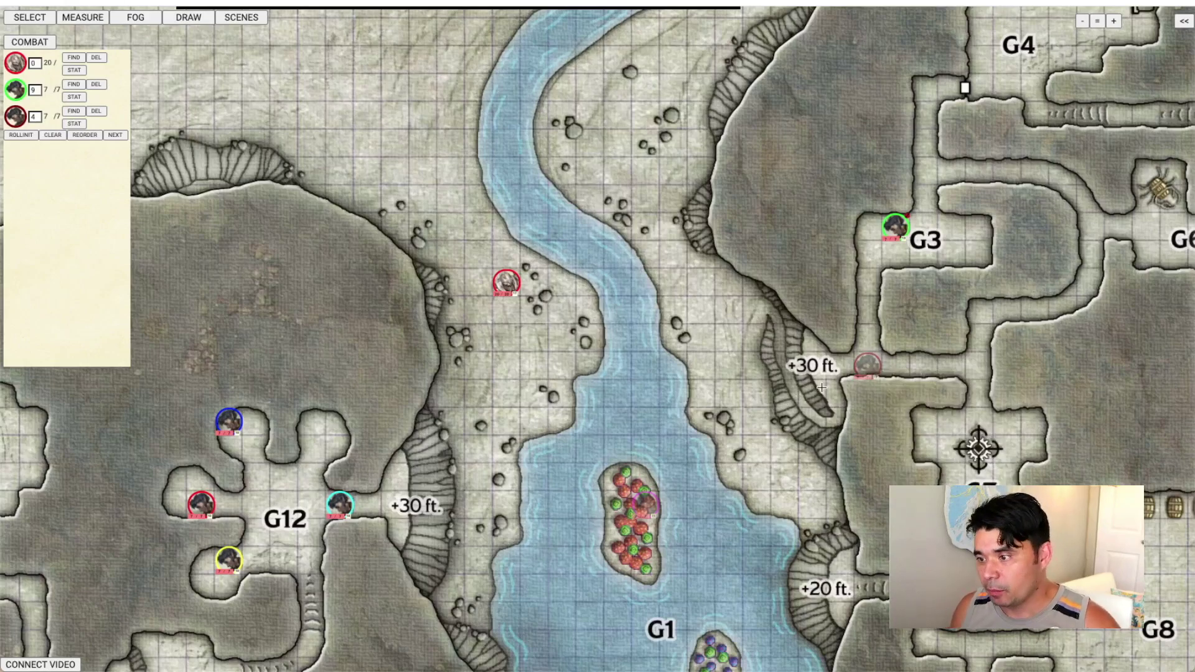
{"action": "left_click_drag", "start_coordinate": [822, 388], "coordinate": [565, 374]}
{"action": "right_click", "coordinate": [613, 360]}
{"action": "mouse_move", "coordinate": [675, 411]}
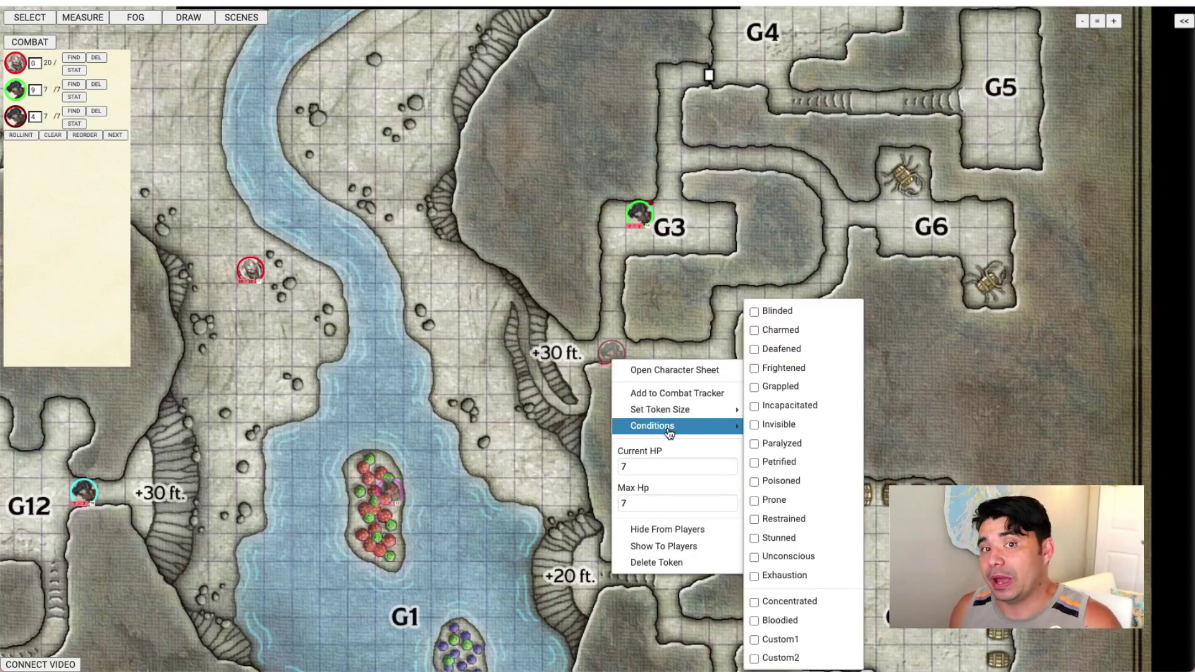
{"action": "left_click", "coordinate": [594, 209]}
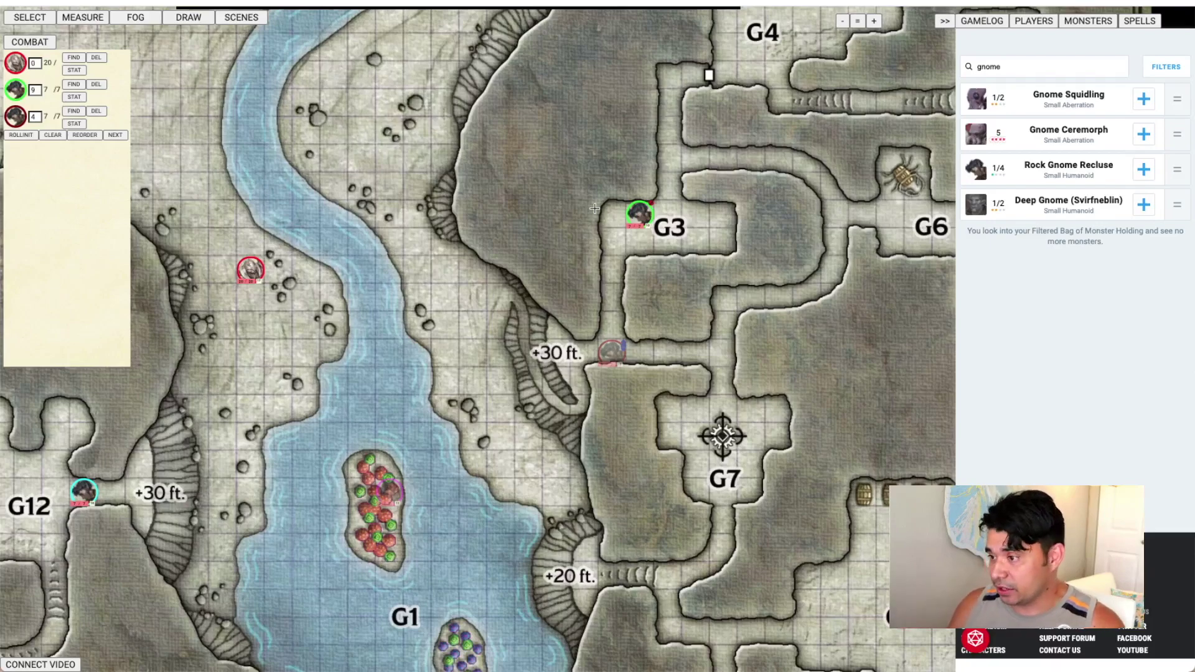
{"action": "left_click", "coordinate": [1139, 20]}
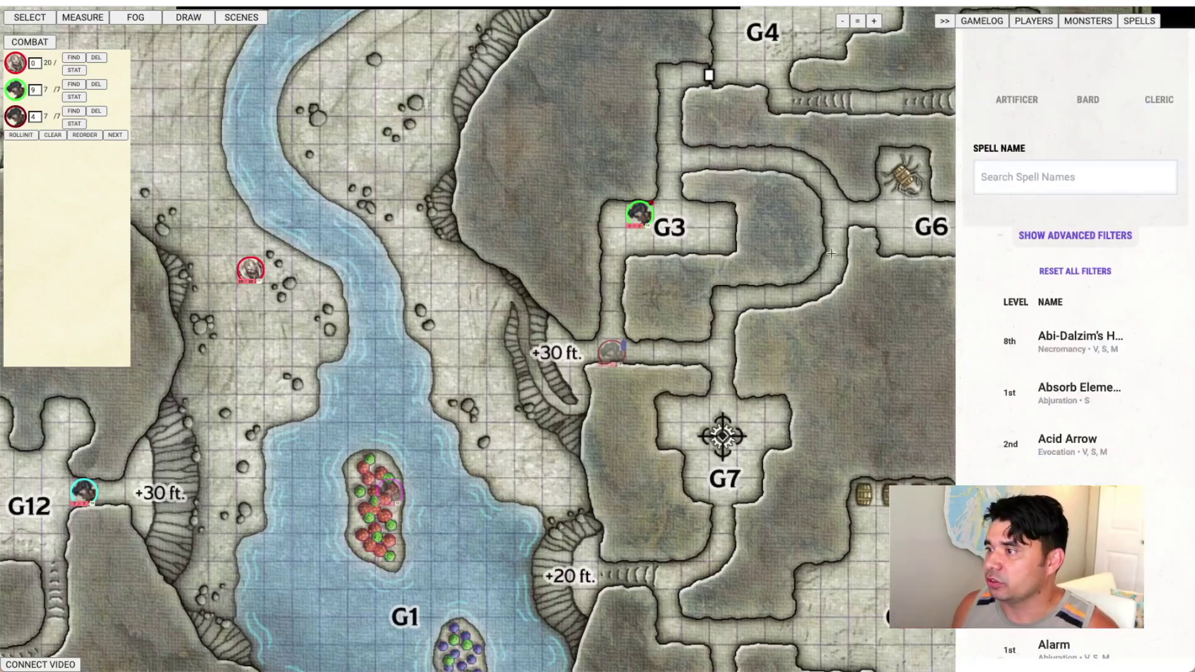